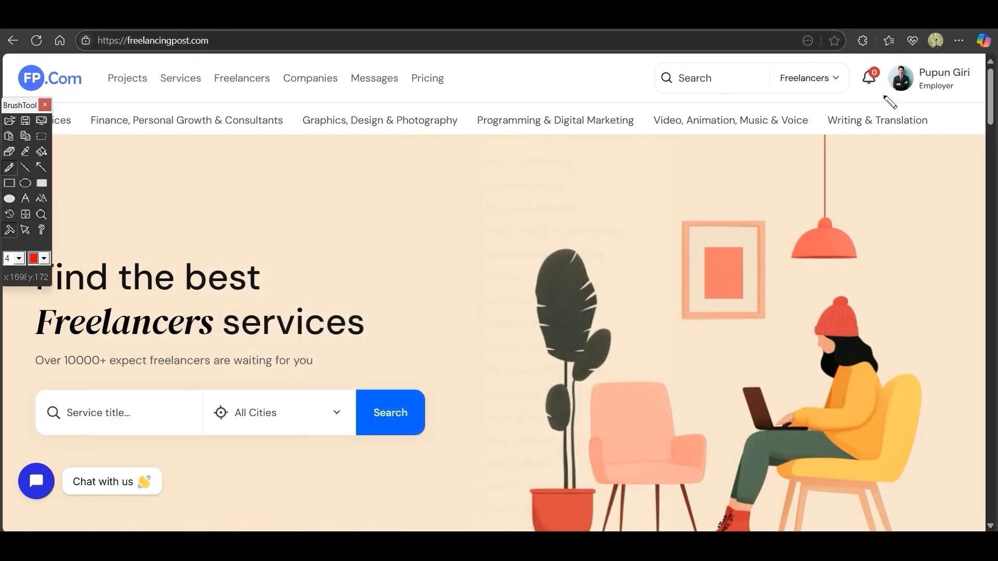
Step: Open the dashboard of the employer account
mouse_move(890, 101)
left_mouse_down()
mouse_move(979, 104)
mouse_move(980, 77)
mouse_move(951, 62)
mouse_move(891, 60)
mouse_move(889, 105)
left_mouse_up()
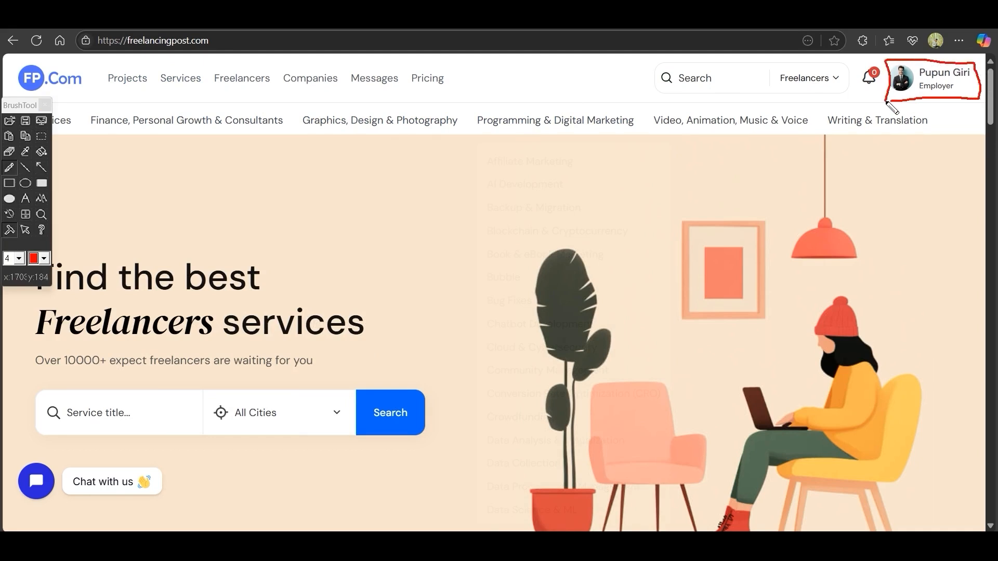
key("Escape")
left_click(939, 87)
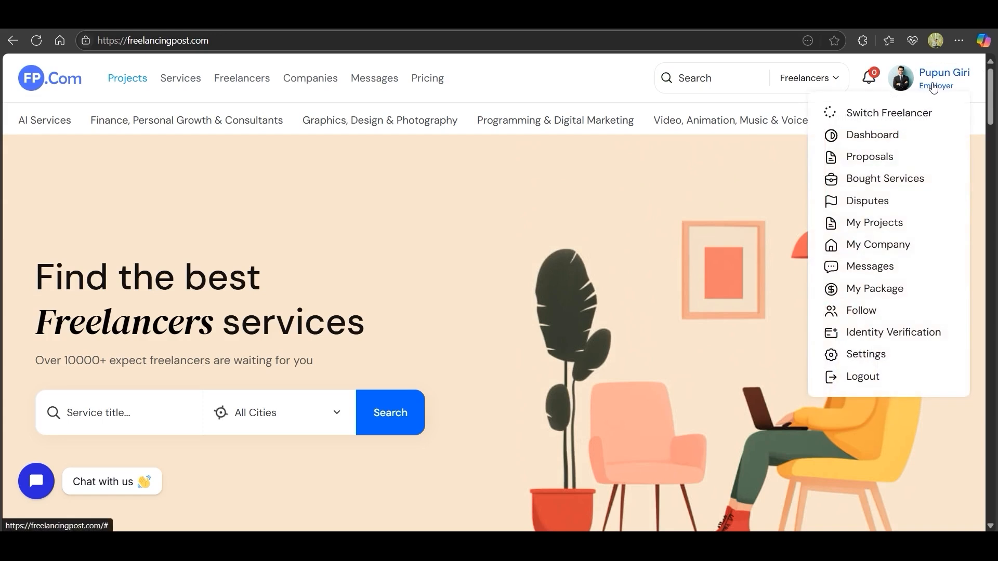
left_click(871, 136)
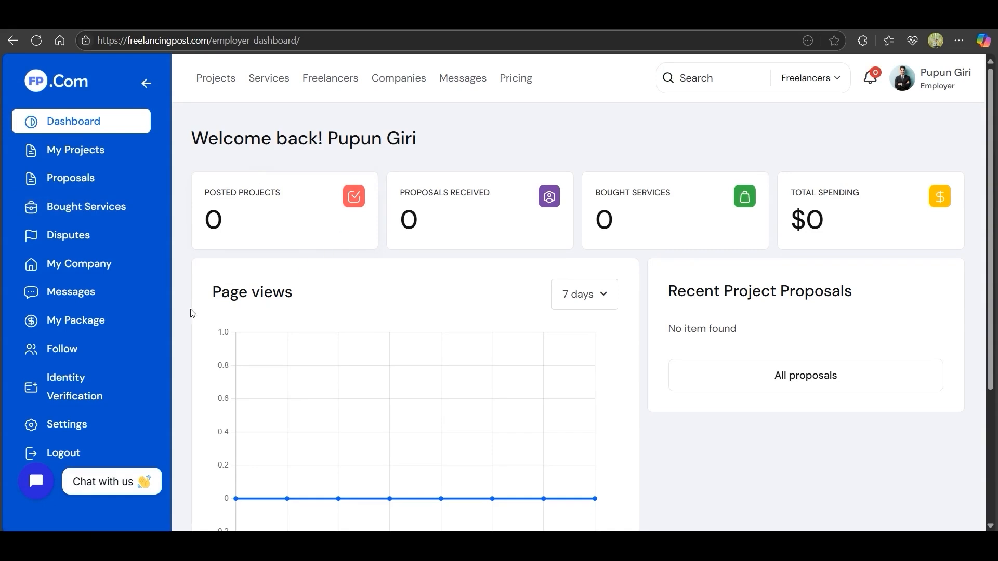
Step: Open the employer account's My Package page
key("ctrl+2")
mouse_move(27, 331)
left_mouse_down()
mouse_move(116, 334)
mouse_move(109, 313)
mouse_move(20, 310)
left_mouse_up()
key("Escape")
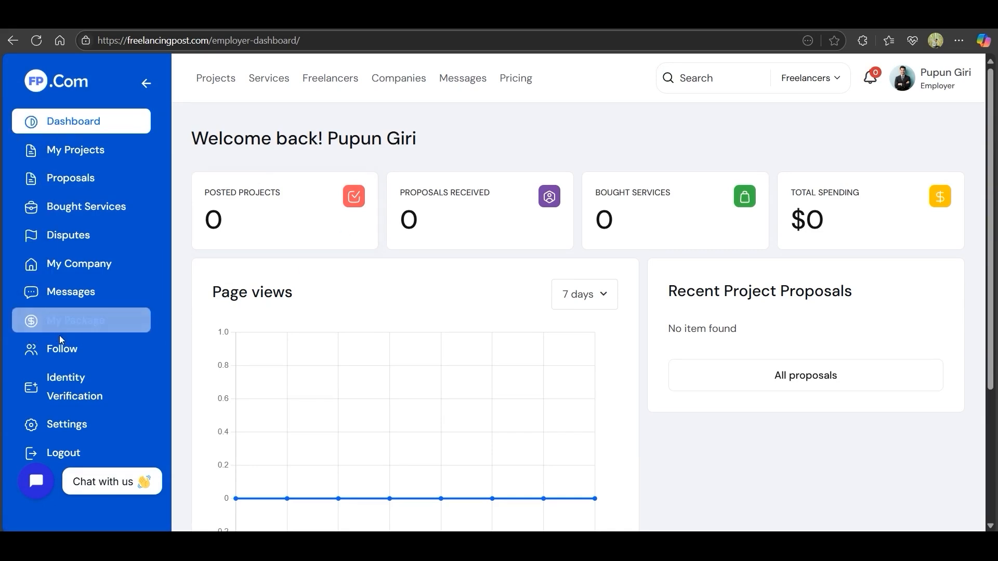
left_click(70, 331)
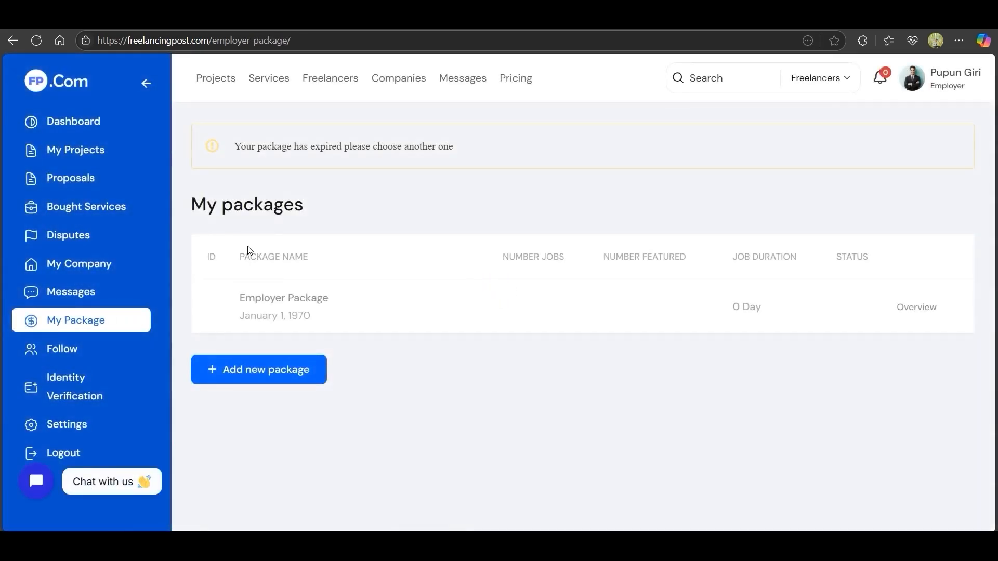
Step: Start adding a new package to the employer account
key("ctrl+2")
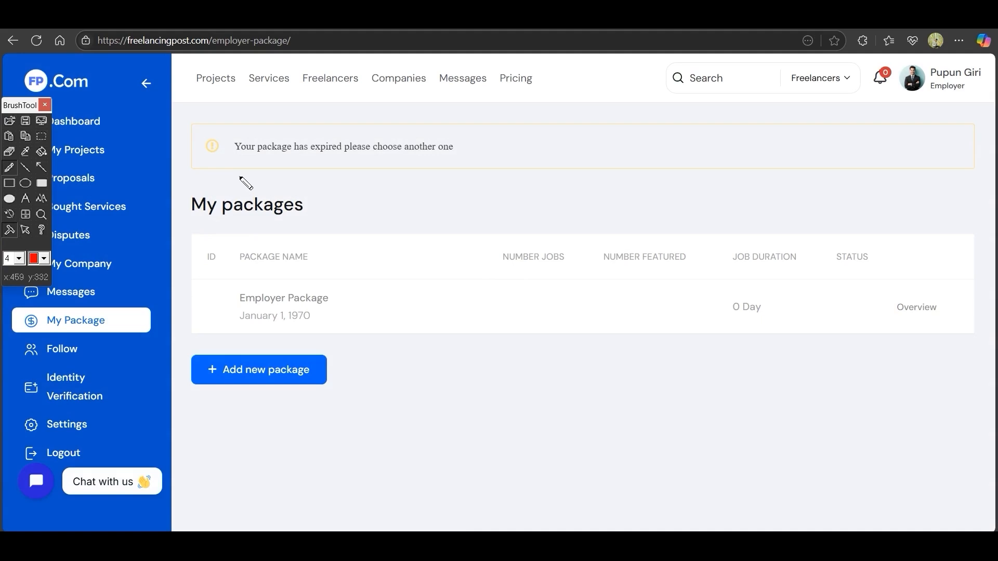
left_click_drag(234, 159, 341, 158)
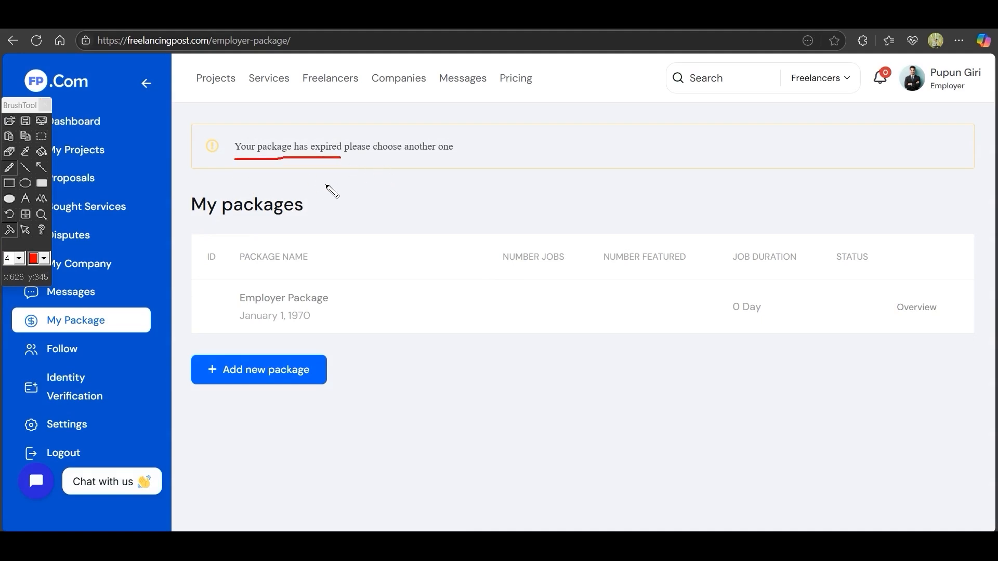
key("Escape")
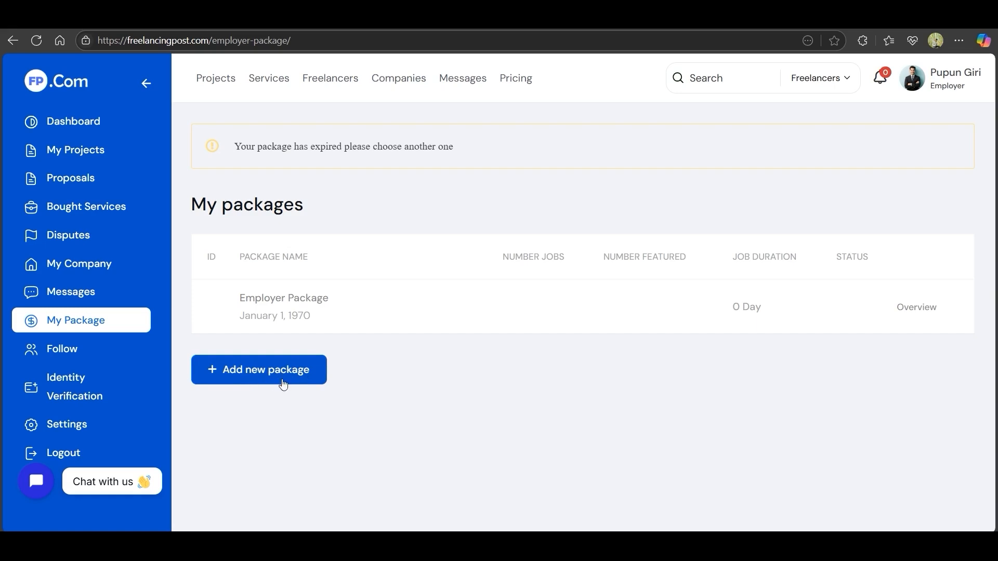
left_click(261, 373)
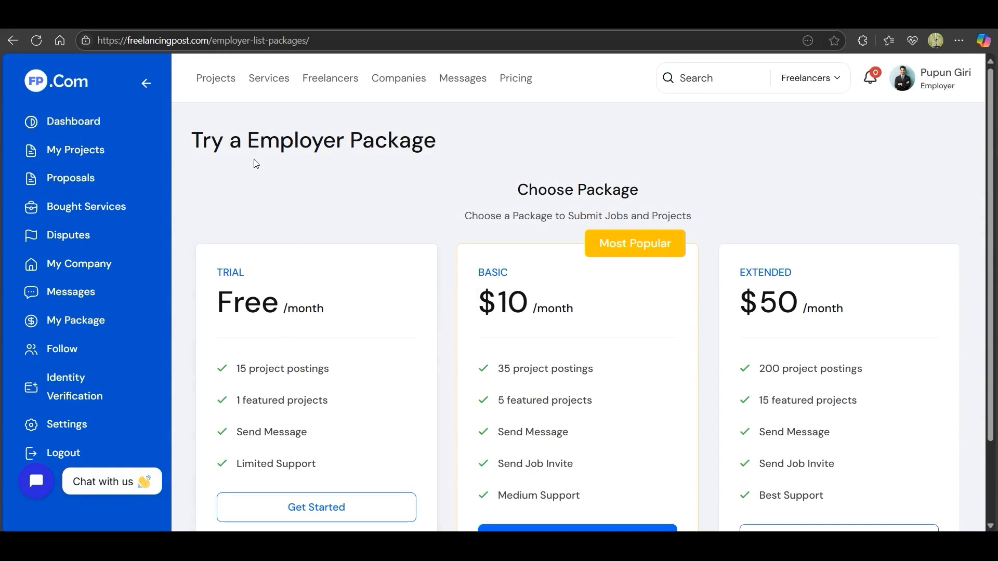
Step: Examine the price and included features of the Trial employer package
left_click_drag(248, 139, 437, 140)
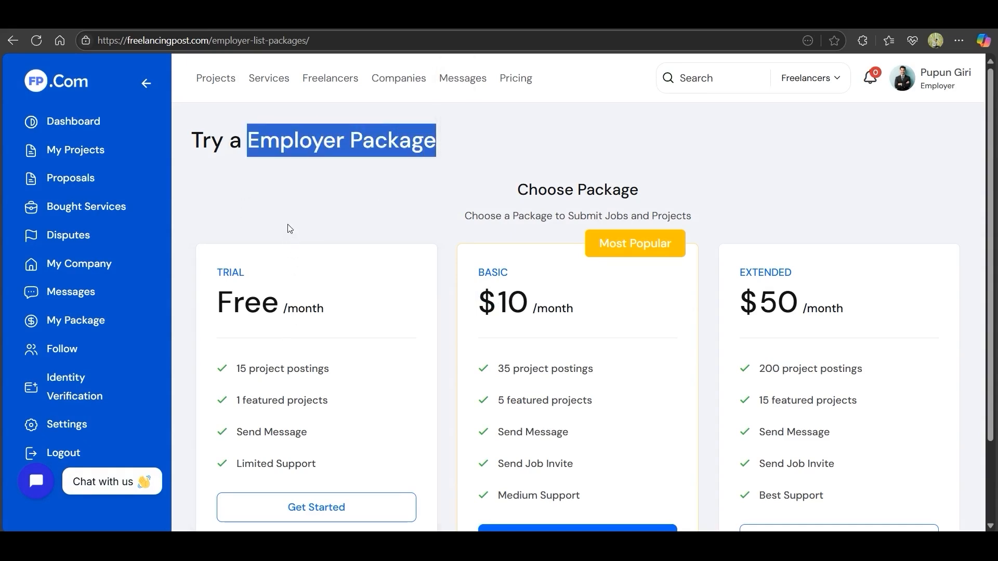
left_click(289, 211)
scroll(290, 214, "down", 2)
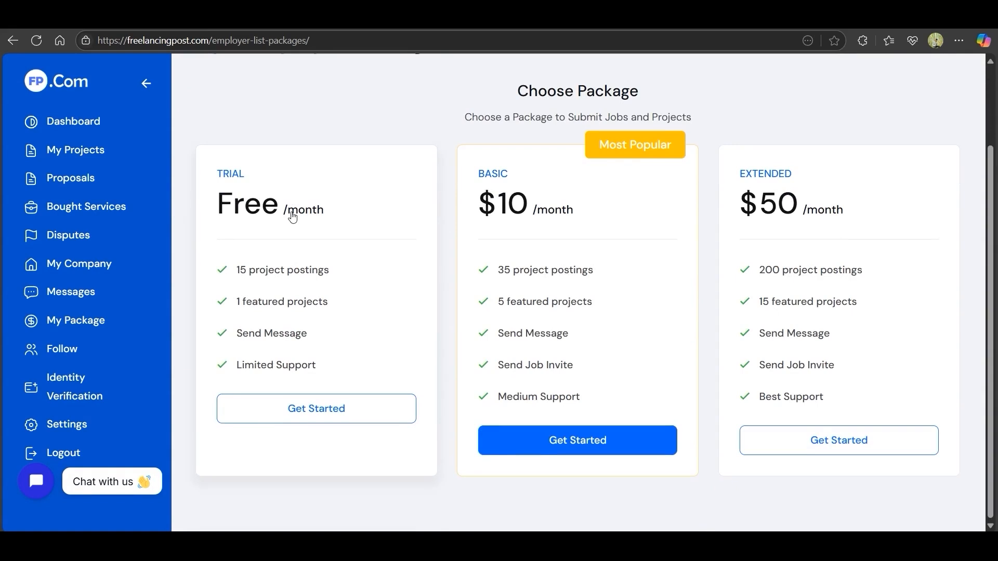
mouse_move(211, 223)
left_mouse_down()
mouse_move(335, 205)
mouse_move(221, 191)
mouse_move(209, 220)
left_mouse_up()
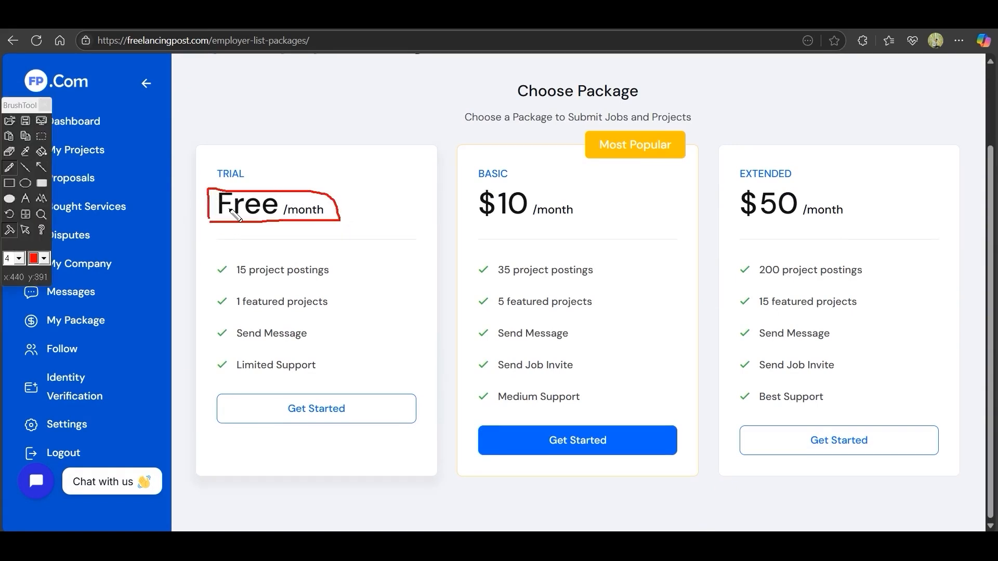
key("Escape")
key("ctrl+2")
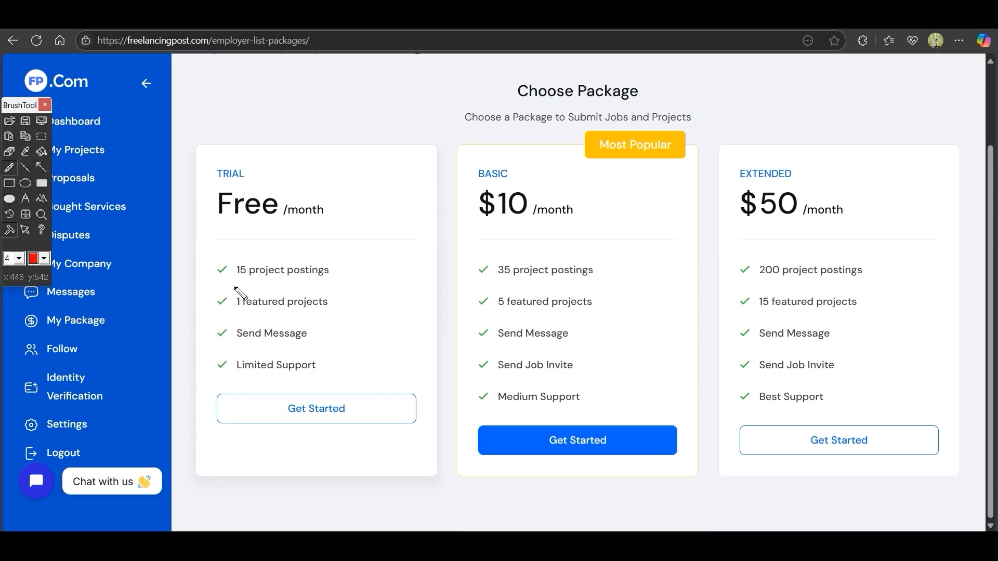
mouse_move(234, 279)
left_mouse_down()
mouse_move(326, 279)
mouse_move(384, 262)
left_mouse_up()
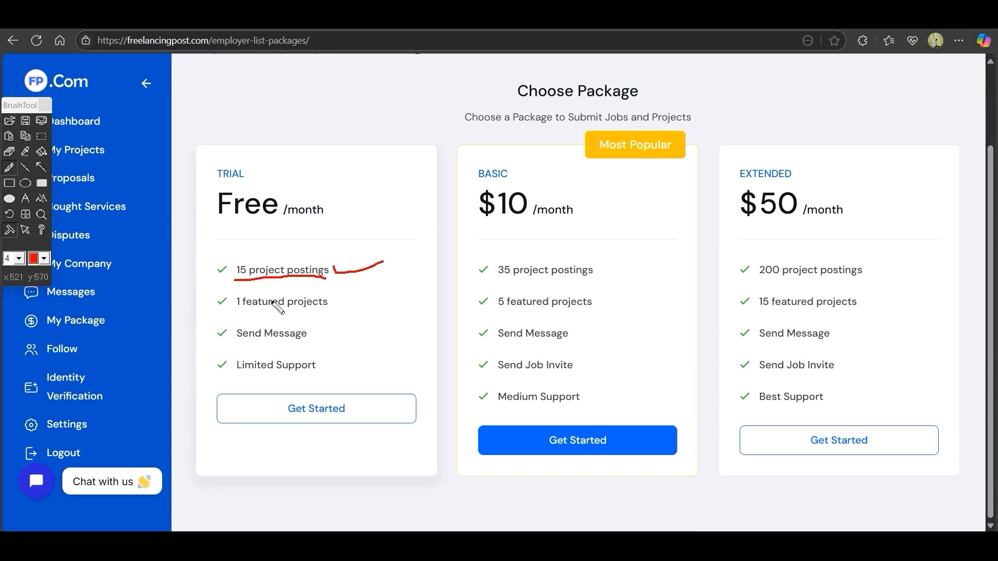
mouse_move(230, 312)
left_mouse_down()
mouse_move(324, 312)
mouse_move(376, 299)
left_mouse_up()
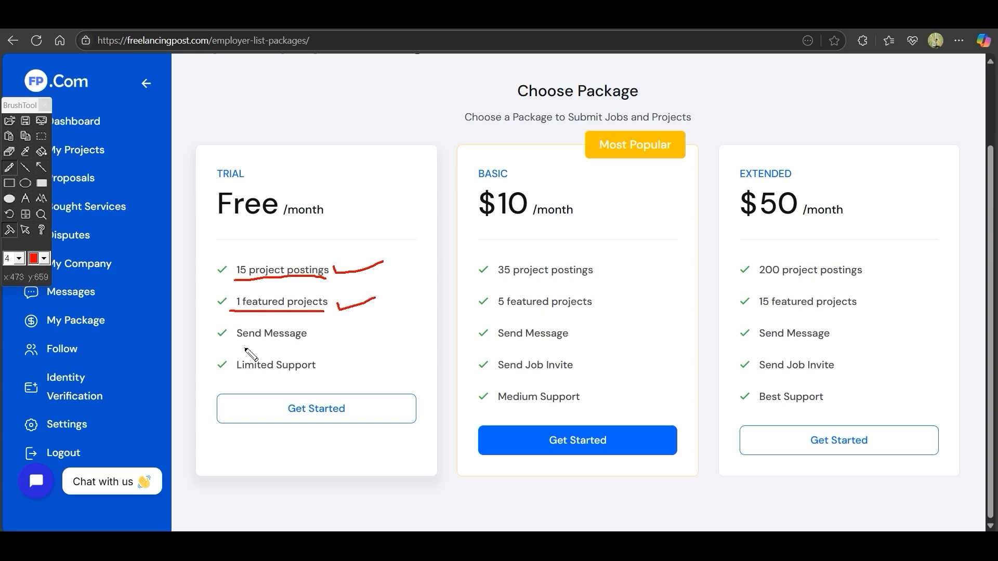
left_click_drag(237, 346, 349, 335)
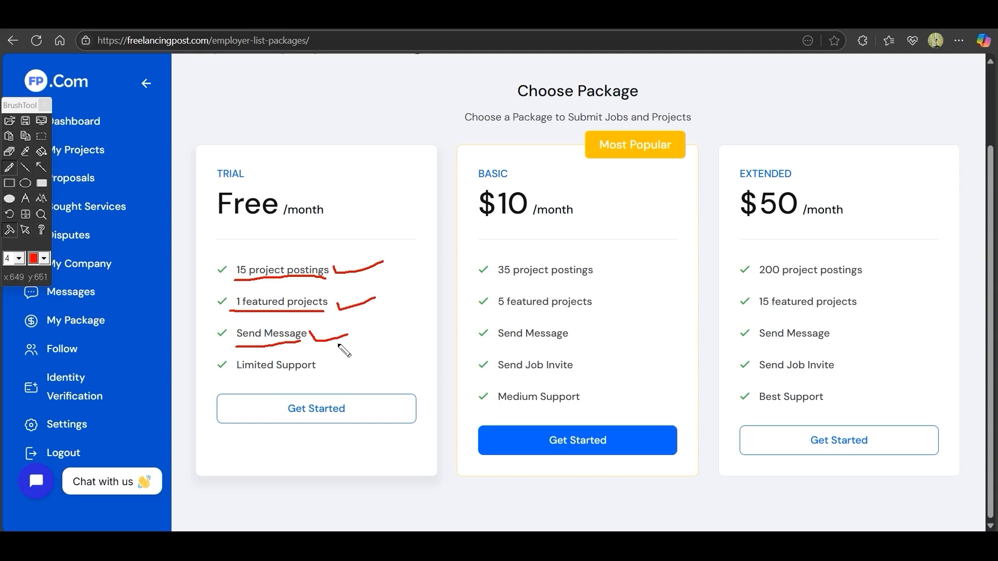
key("Escape")
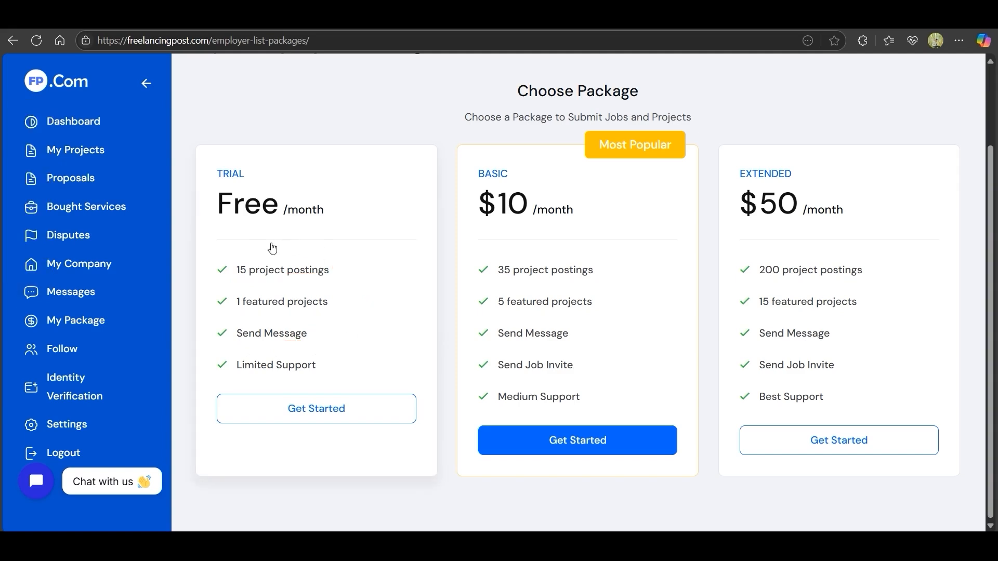
Step: Choose the free Trial package and obtain it as the free listing package
left_click(305, 415)
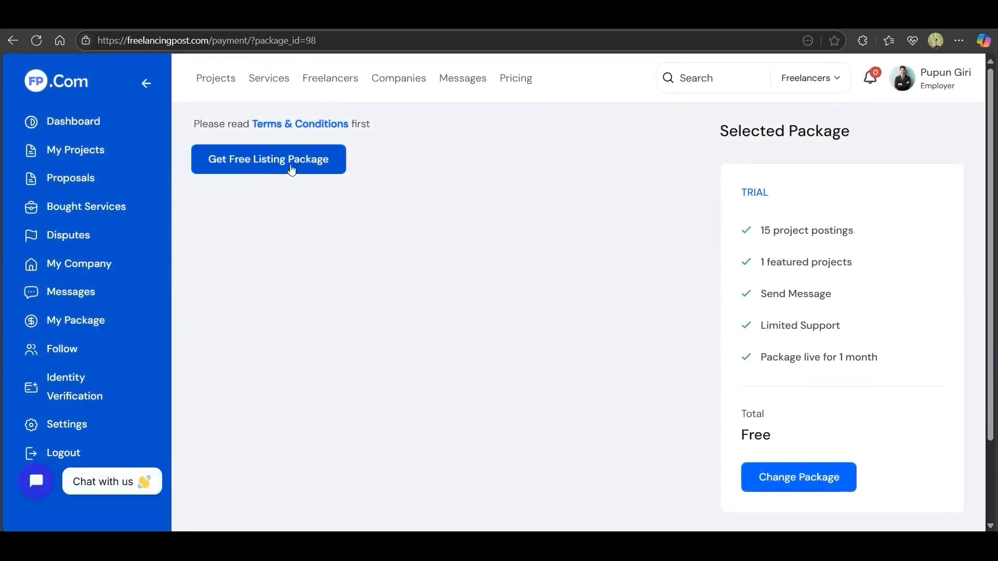
left_click(298, 172)
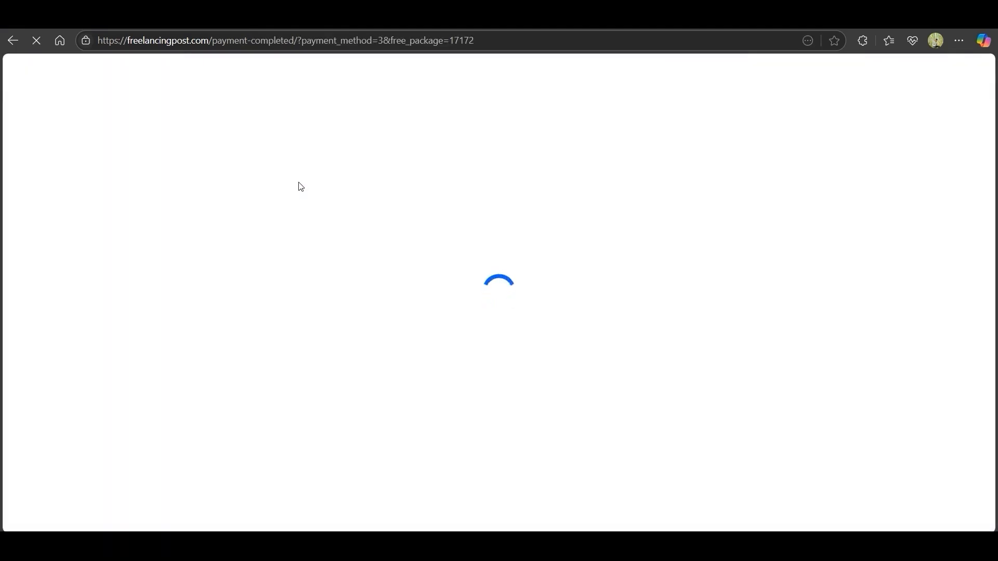
left_click_drag(437, 159, 732, 157)
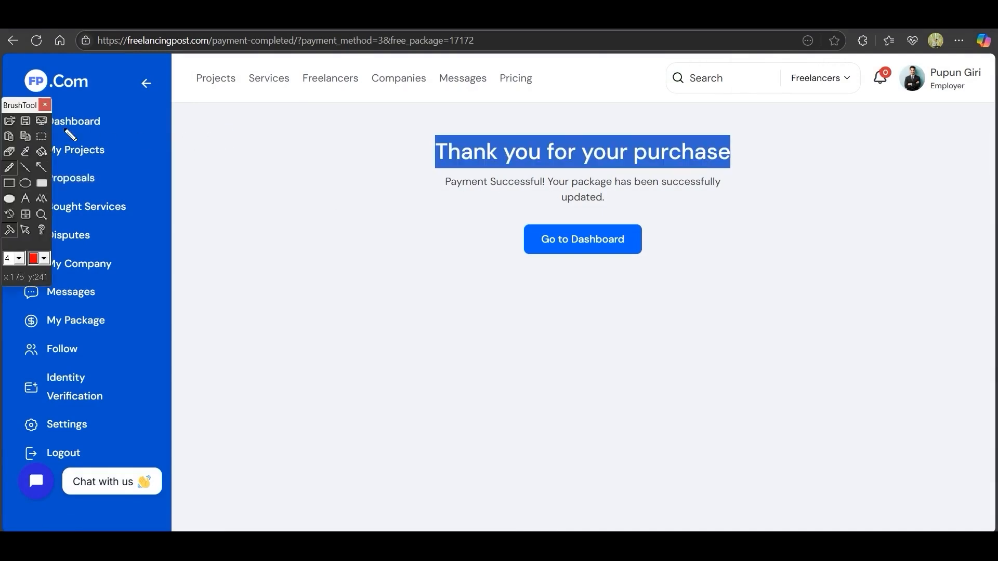
Step: Open the employer's My Projects page and check the project list
left_click_drag(16, 109, 196, 118)
mouse_move(17, 164)
left_mouse_down()
mouse_move(110, 161)
mouse_move(69, 143)
mouse_move(21, 142)
mouse_move(23, 161)
left_mouse_up()
key("Escape")
left_click(60, 158)
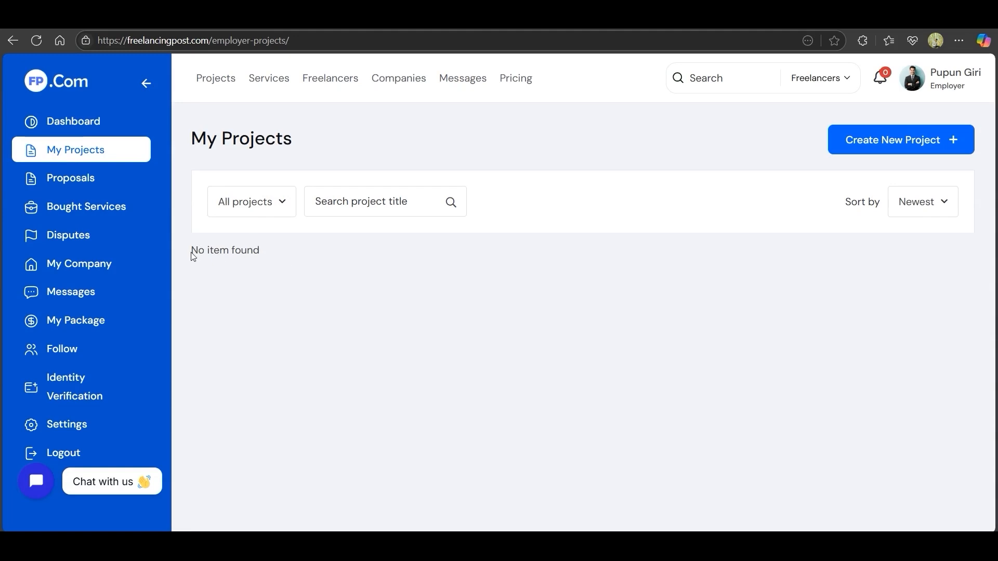
left_click_drag(192, 256, 274, 259)
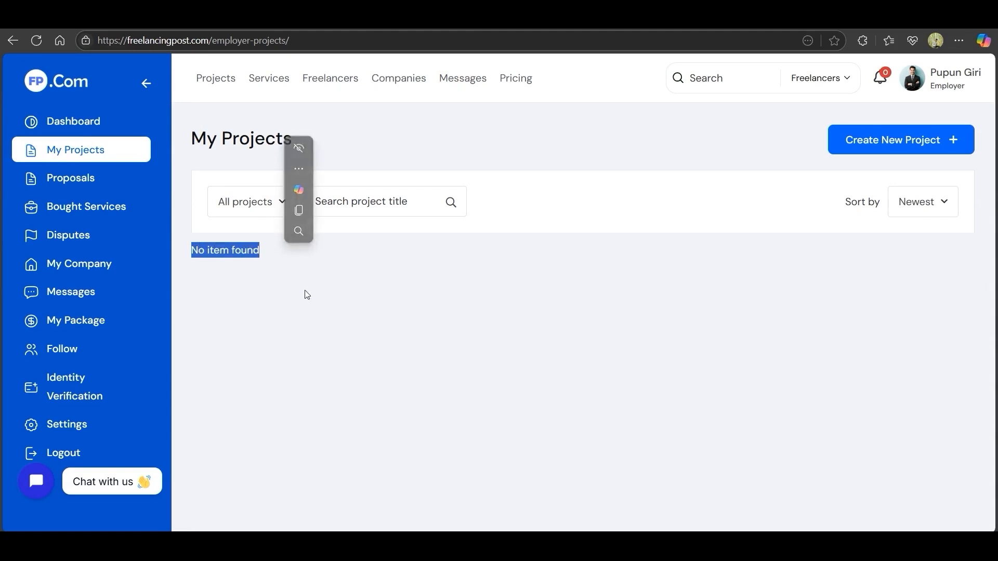
left_click(220, 286)
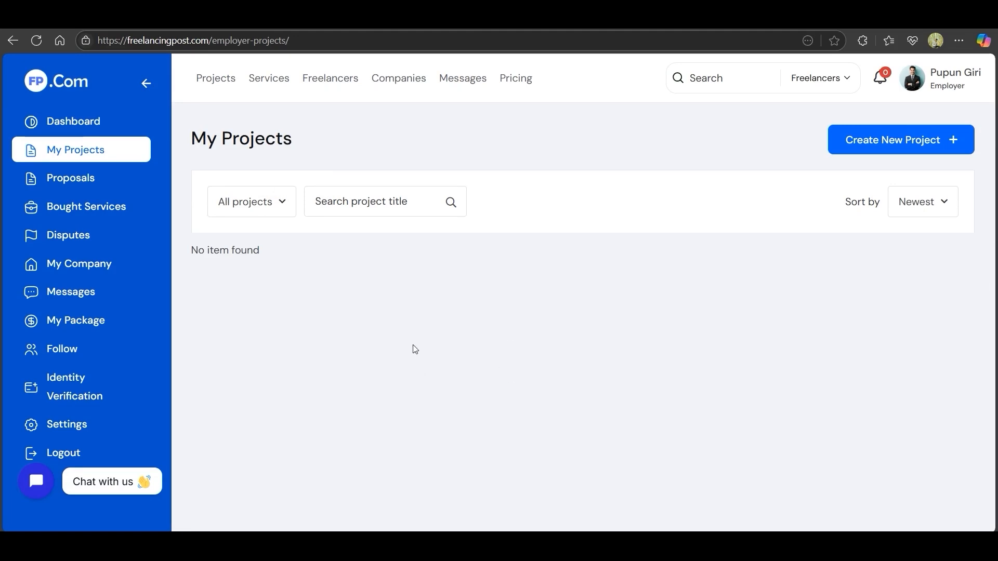
Step: Start creating a new project from the My Projects page
key("ctrl+F2")
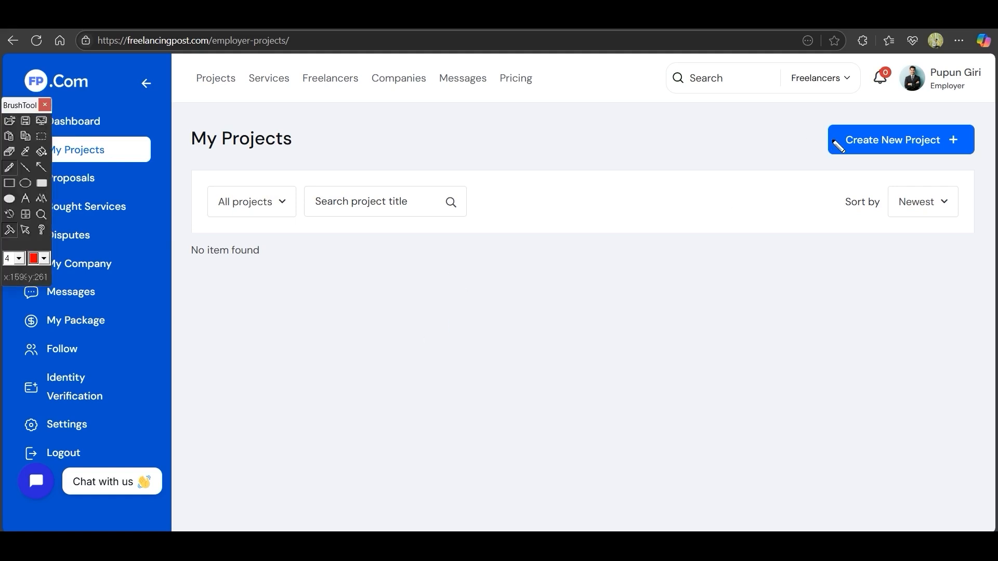
mouse_move(821, 116)
left_mouse_down()
mouse_move(828, 161)
mouse_move(985, 165)
mouse_move(987, 123)
mouse_move(826, 123)
left_mouse_up()
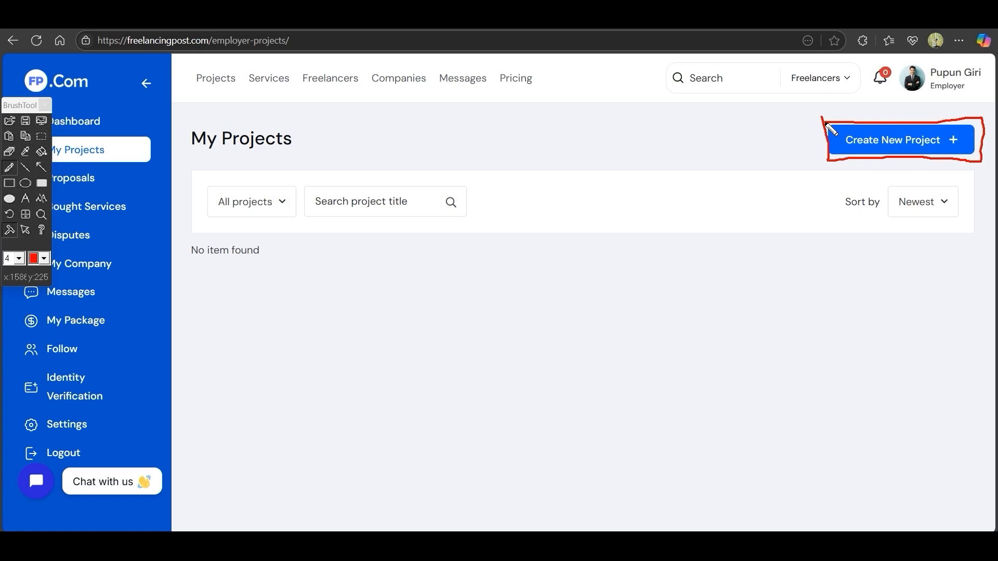
key("ctrl+F2")
left_click(901, 140)
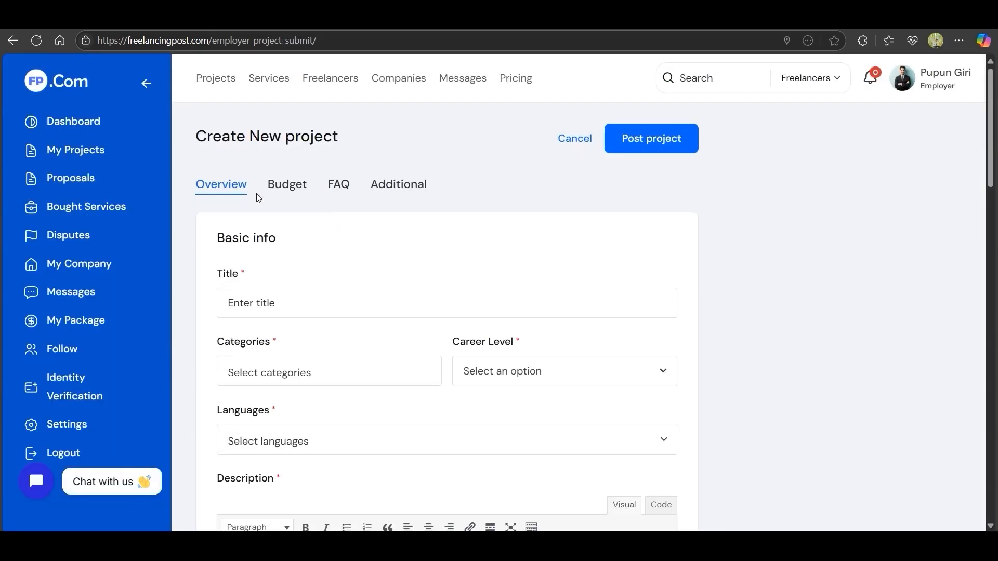
Step: Switch to Online Notepad and copy the prepared title "I Need Reels Editor Needed for My Vlog Content"
scroll(283, 258, "down", 1)
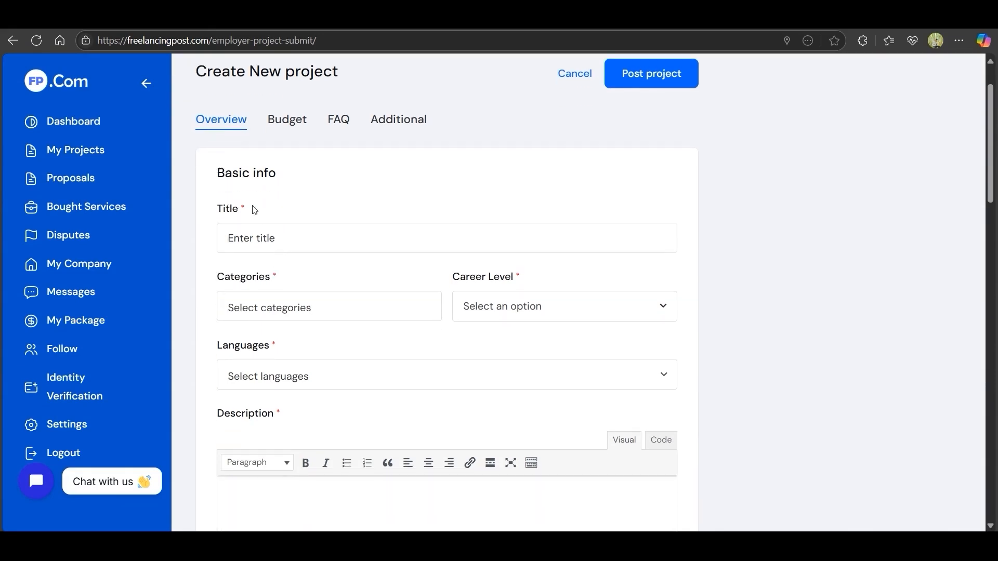
left_click_drag(216, 176, 279, 175)
left_click(287, 190)
scroll(275, 201, "down", 1)
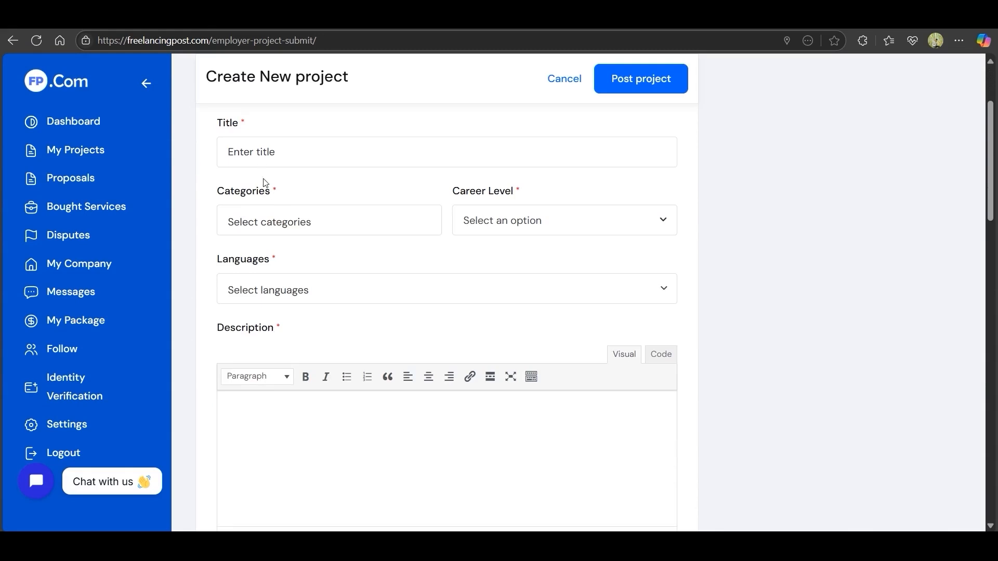
left_click_drag(221, 130, 258, 136)
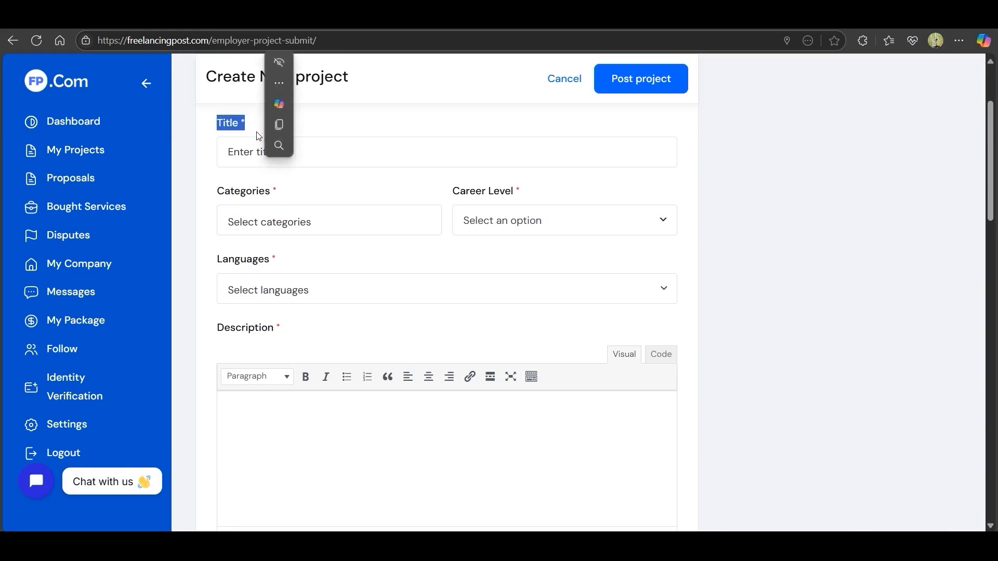
left_click(249, 124)
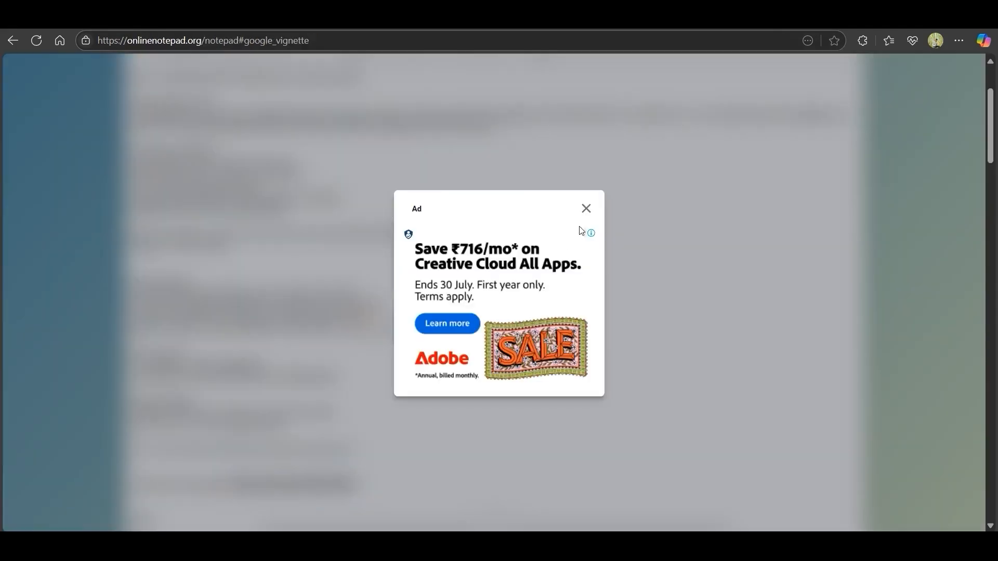
left_click(587, 213)
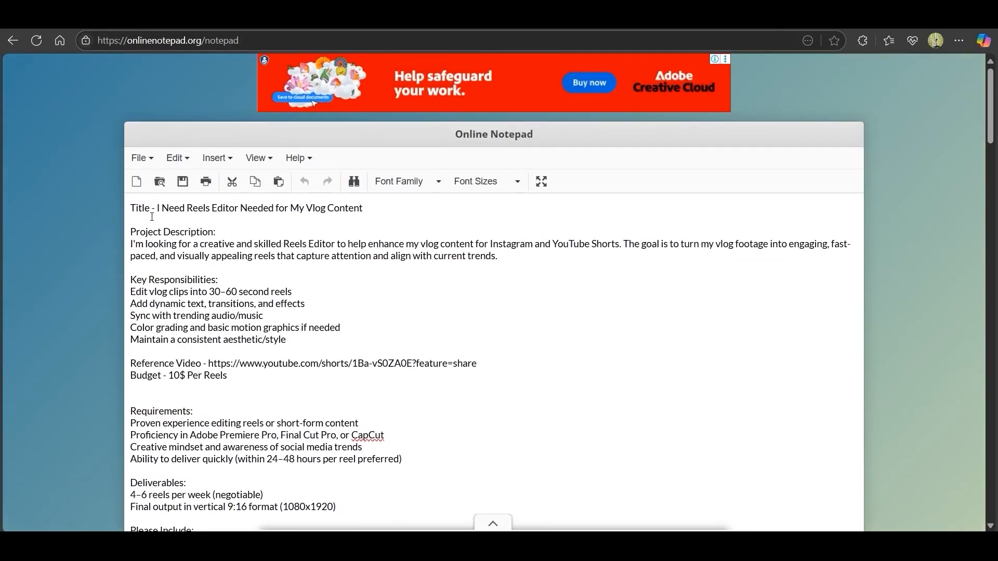
left_click_drag(167, 207, 381, 202)
key("ctrl+c")
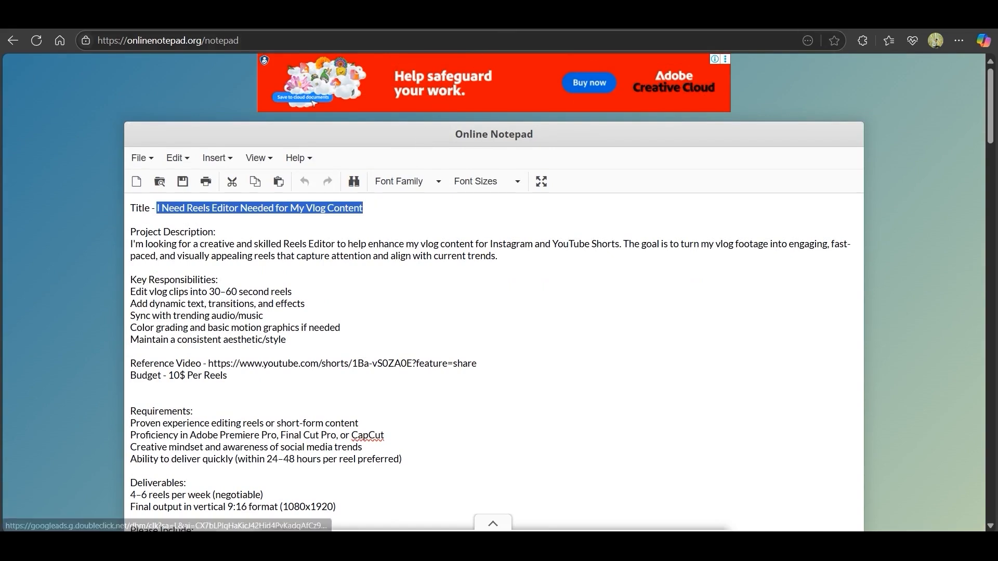
Step: Return to the new project form and paste "I Need Reels Editor Needed for My Vlog Content" as its title
key("ctrl+Tab")
left_click(266, 158)
key("ctrl+v")
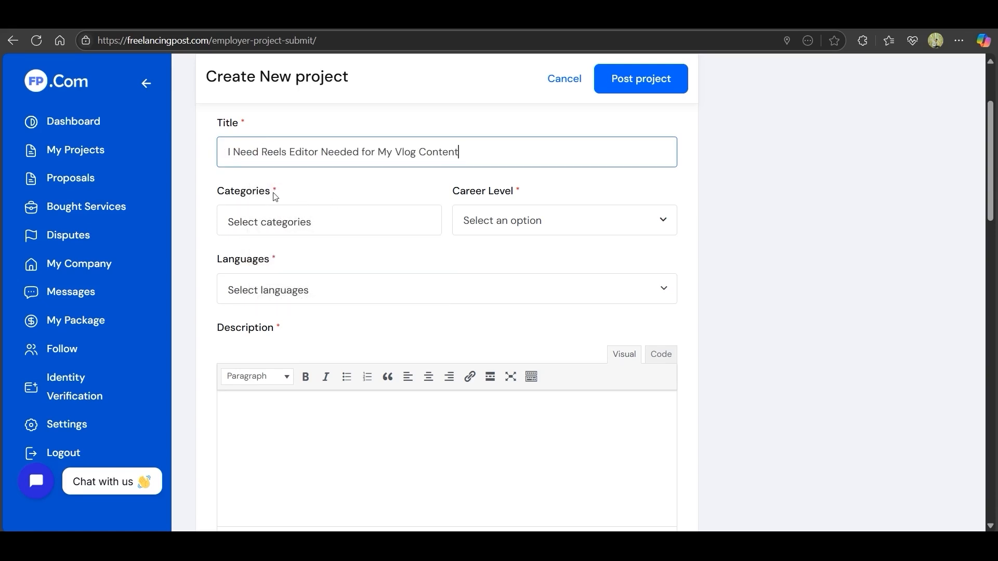
Step: Search the project categories for "video edi" and add Video Editing
left_click(278, 223)
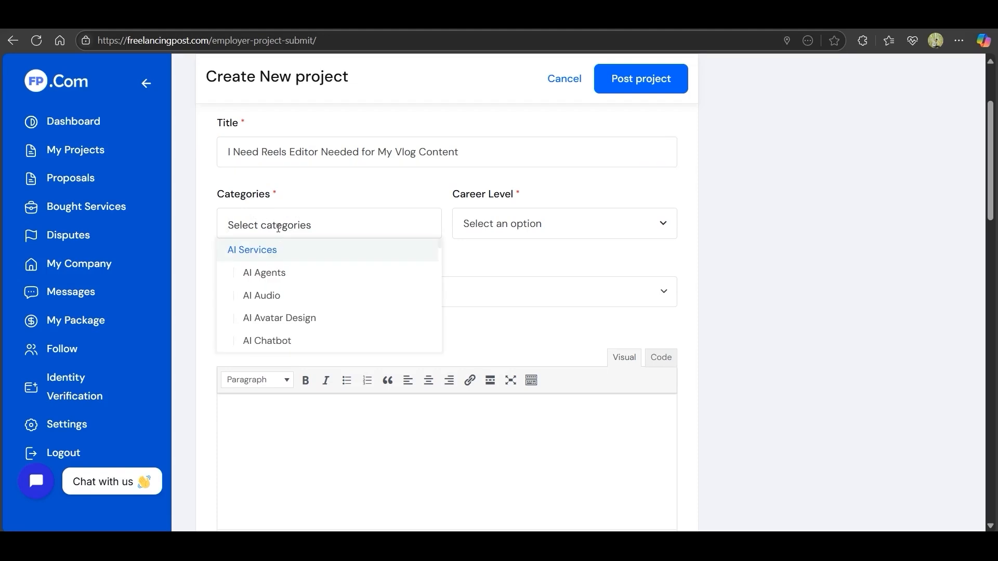
type("vide")
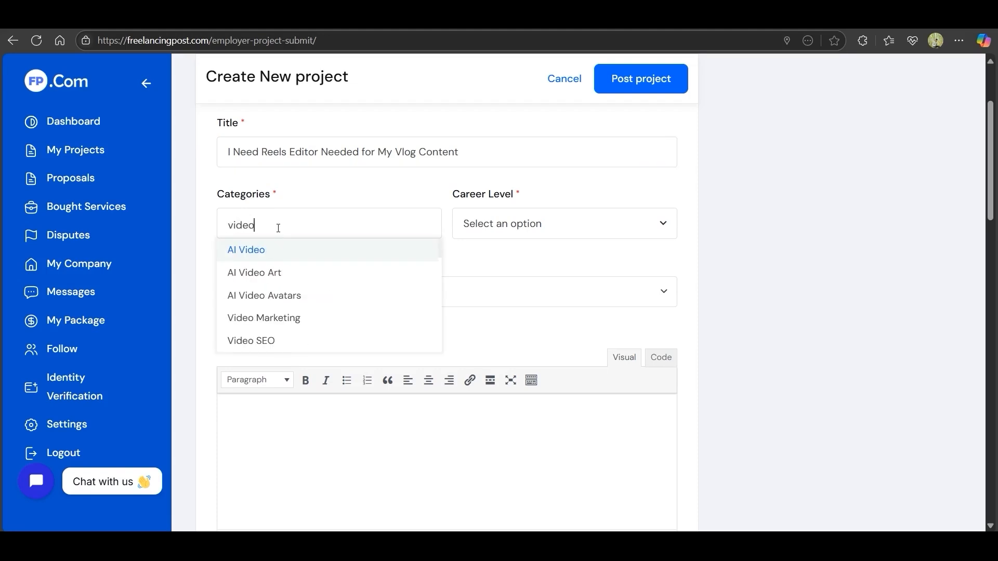
type("o edi")
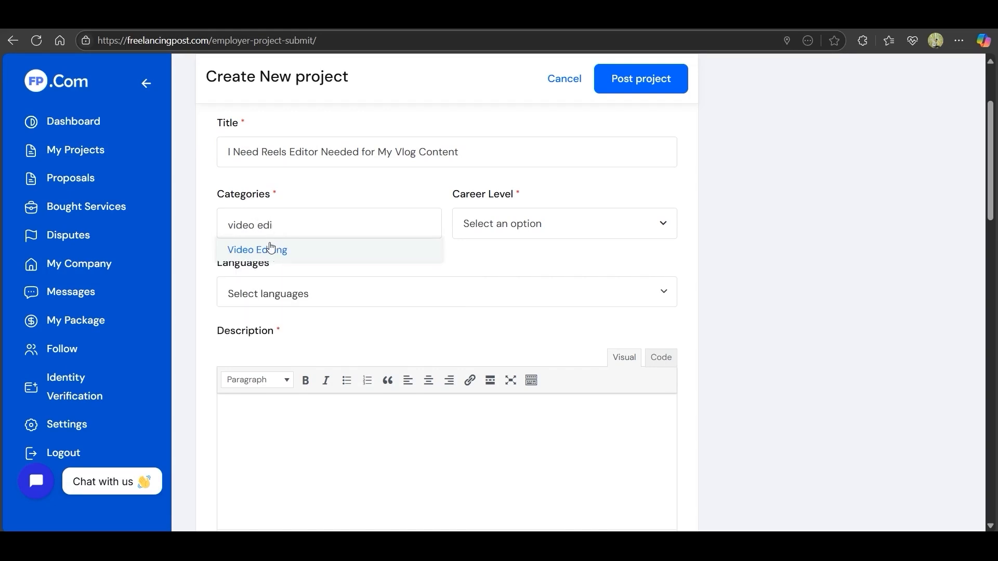
left_click(270, 248)
type("color g")
key("BackSpace")
key("BackSpace")
key("BackSpace")
key("BackSpace")
key("BackSpace")
key("BackSpace")
key("BackSpace")
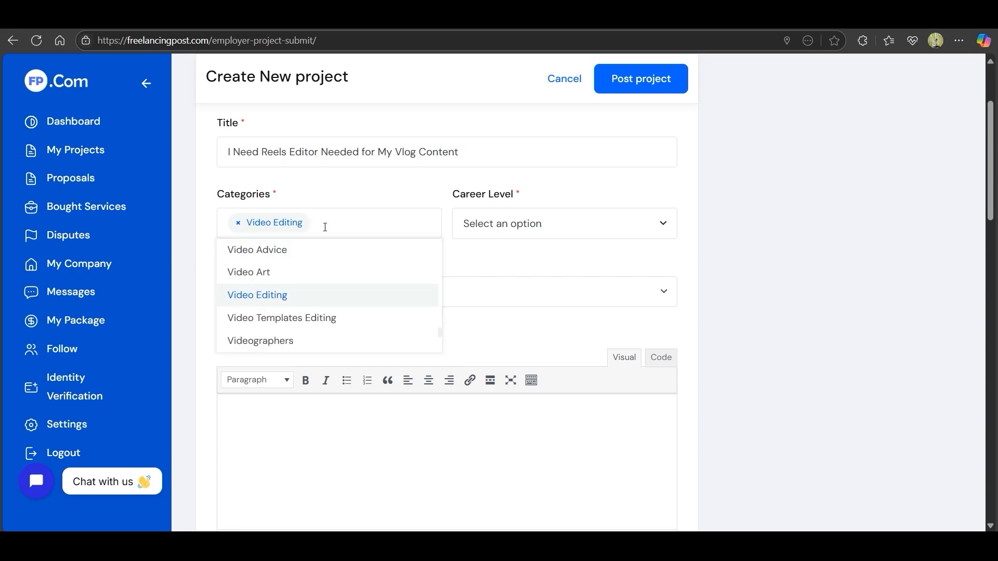
Step: Add Video Templates Editing as a second project category and set the career level to Junior
type("vid")
left_click(290, 318)
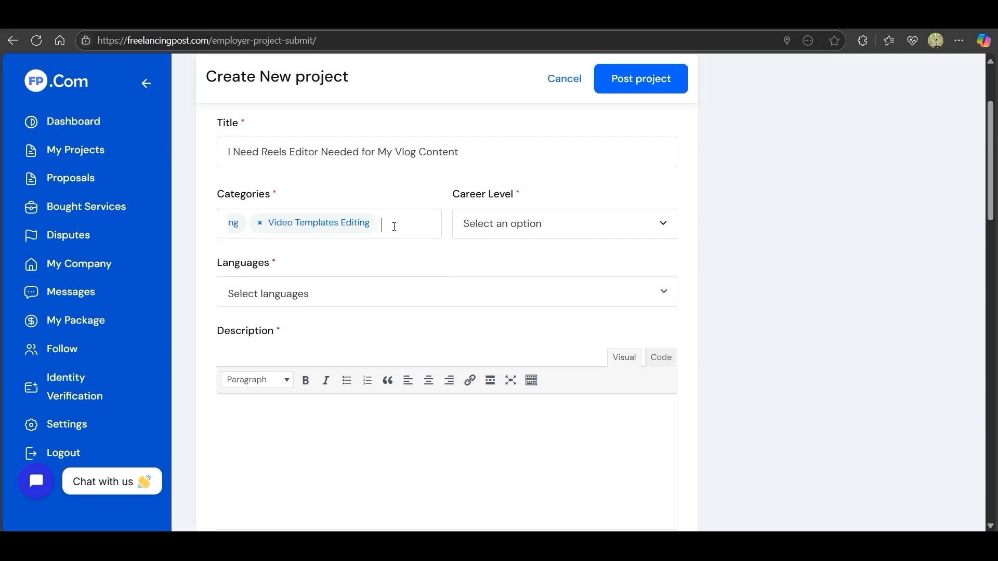
left_click_drag(453, 196, 528, 197)
left_click(518, 225)
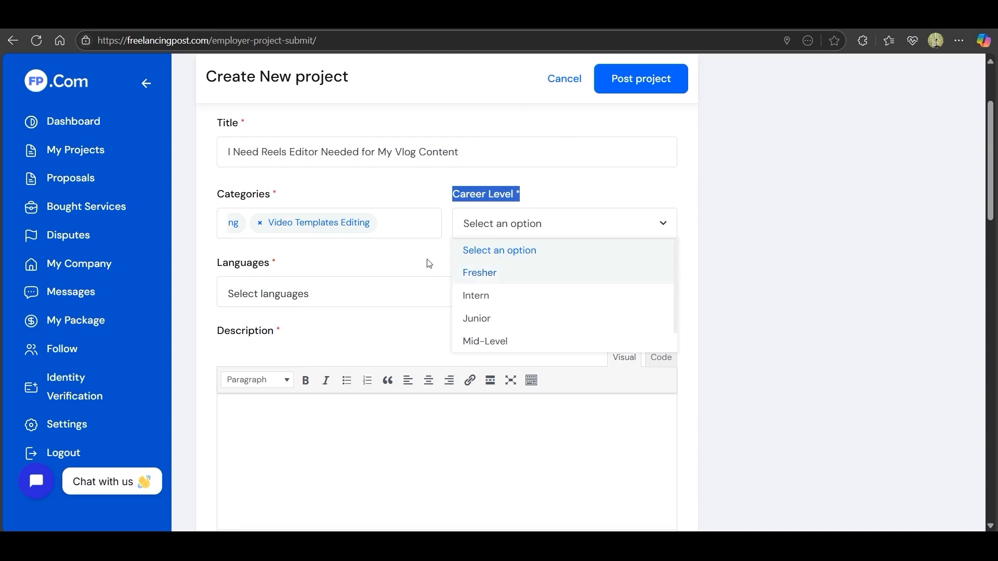
left_click(479, 321)
left_click(484, 254)
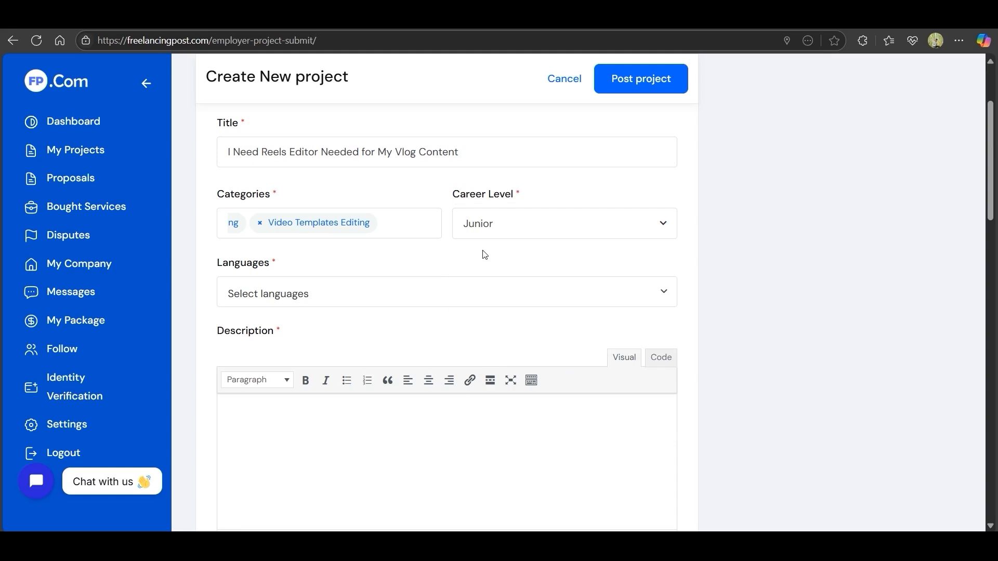
Step: Add English and Hindi as the project's languages
left_click(254, 295)
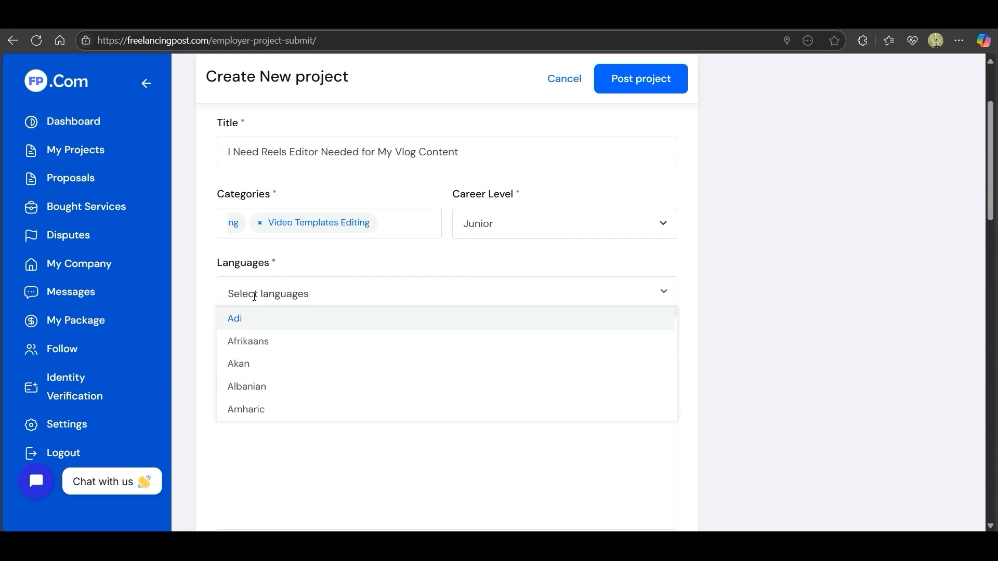
type("eng")
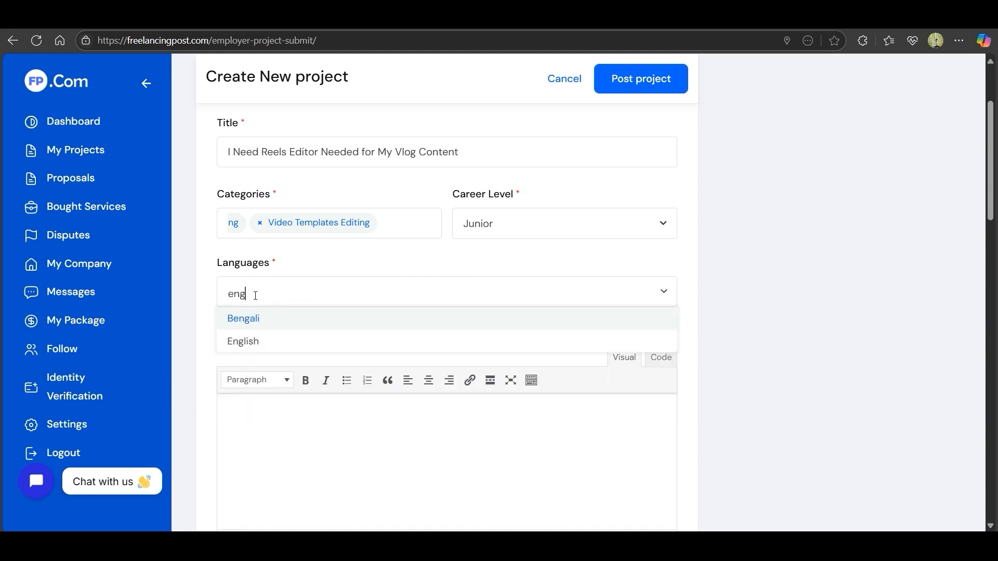
left_click(256, 343)
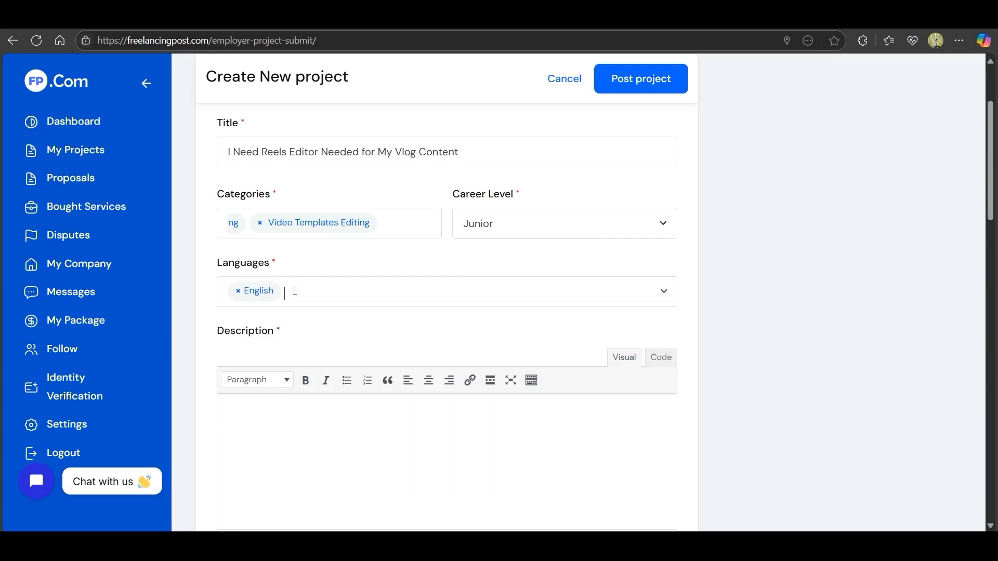
type("hind")
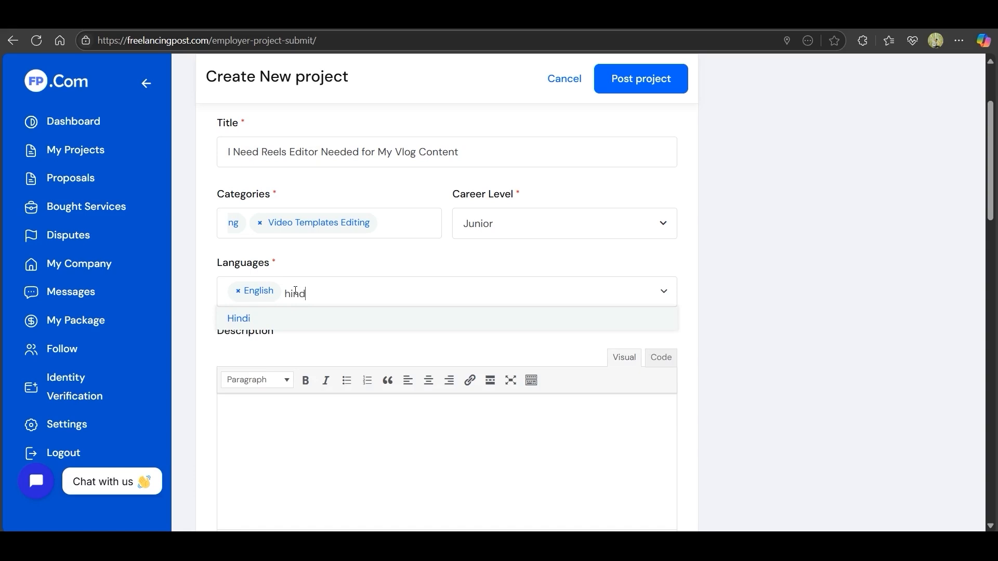
left_click(301, 319)
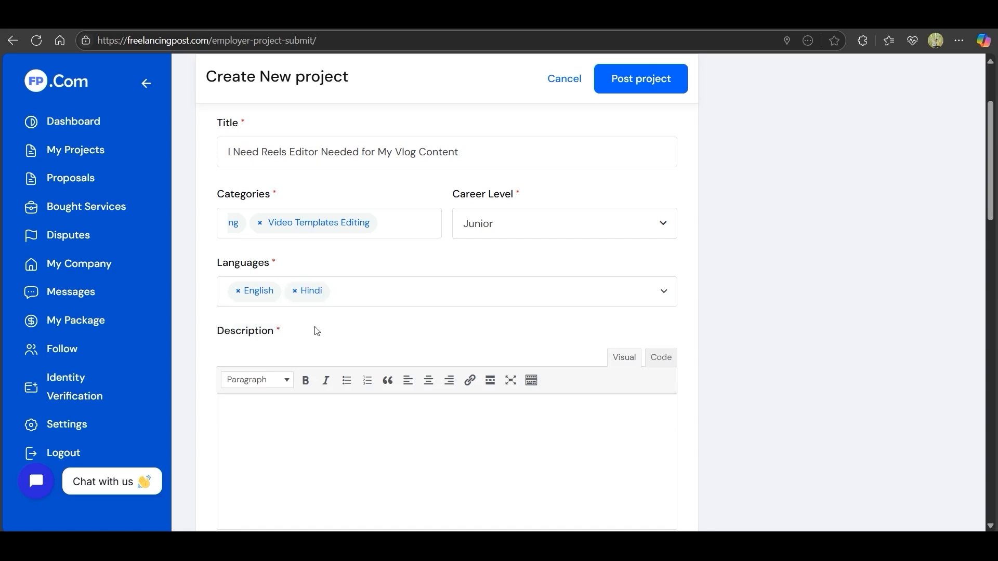
Step: Make the empty project Description editor taller and place the cursor in it
scroll(314, 329, "down", 1)
scroll(318, 330, "down", 2)
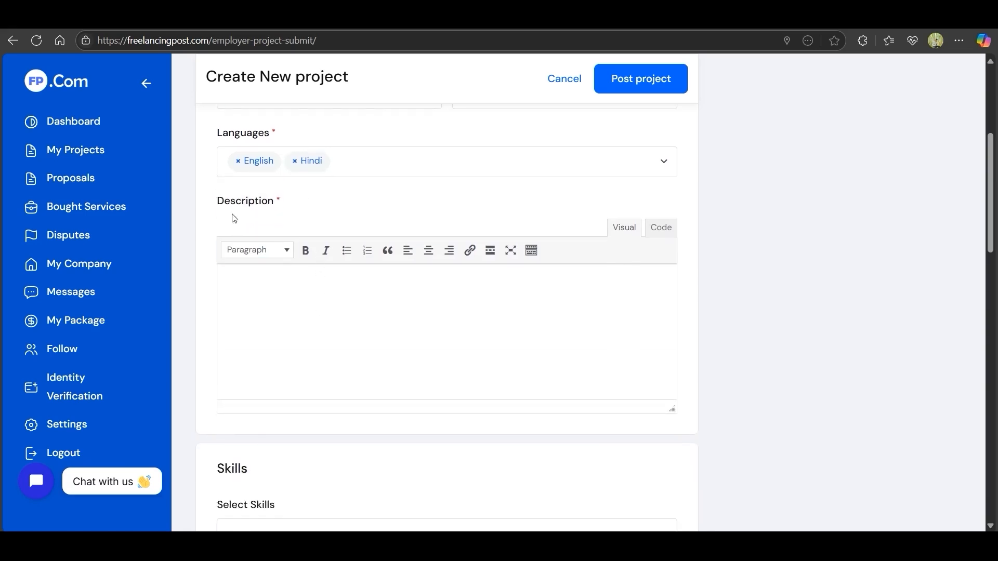
left_click_drag(219, 204, 283, 203)
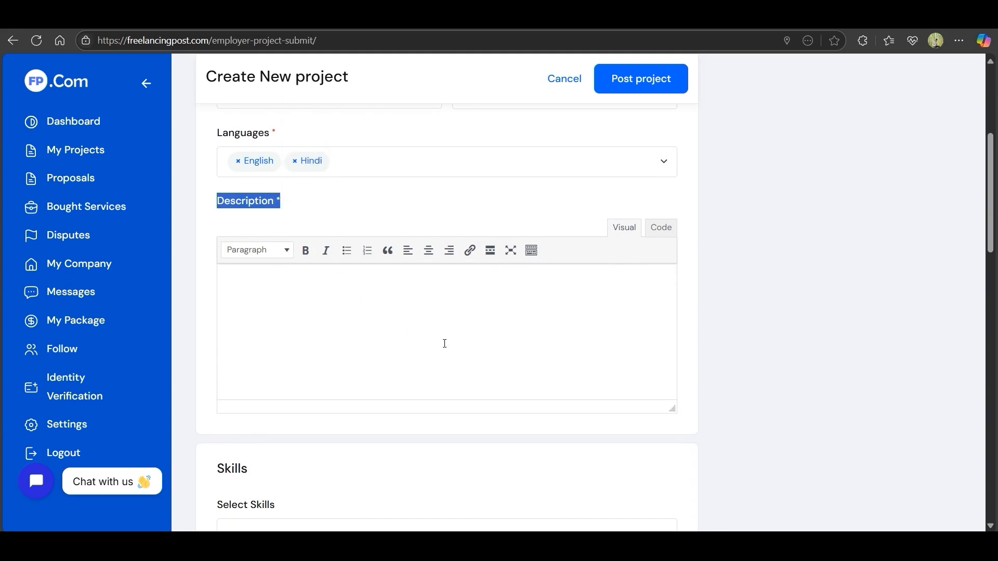
left_click(493, 400)
left_click_drag(673, 410, 675, 459)
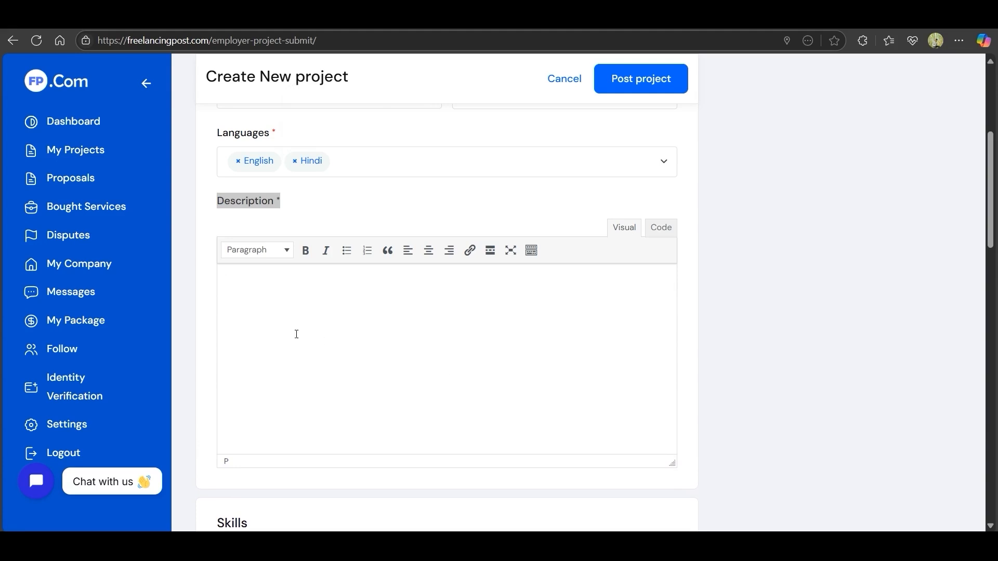
scroll(296, 337, "down", 1)
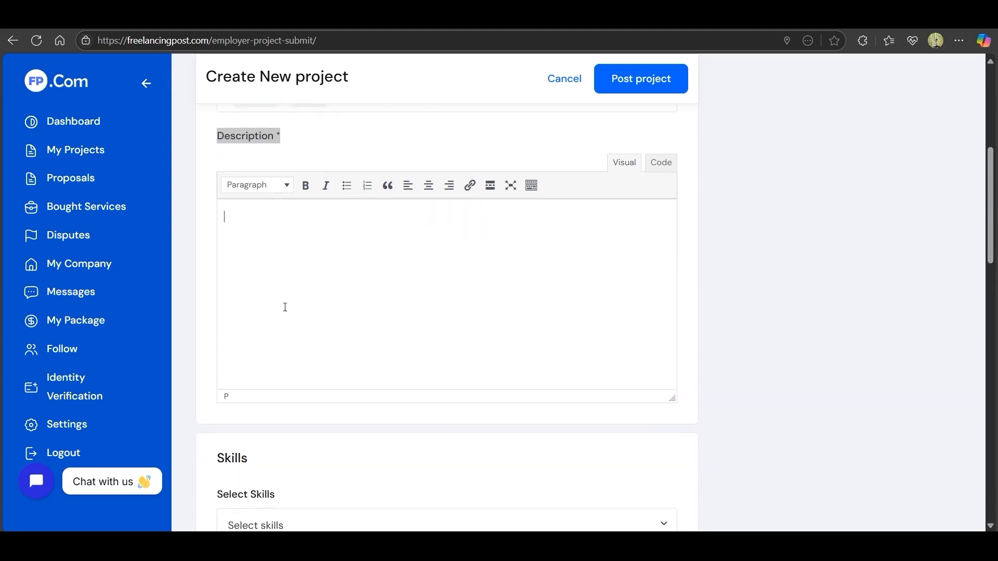
Step: Switch to Online Notepad and copy the project description from "I'm looking for a creative" through "Let's create content that hooks and grows audiences!"
key("ctrl+Tab")
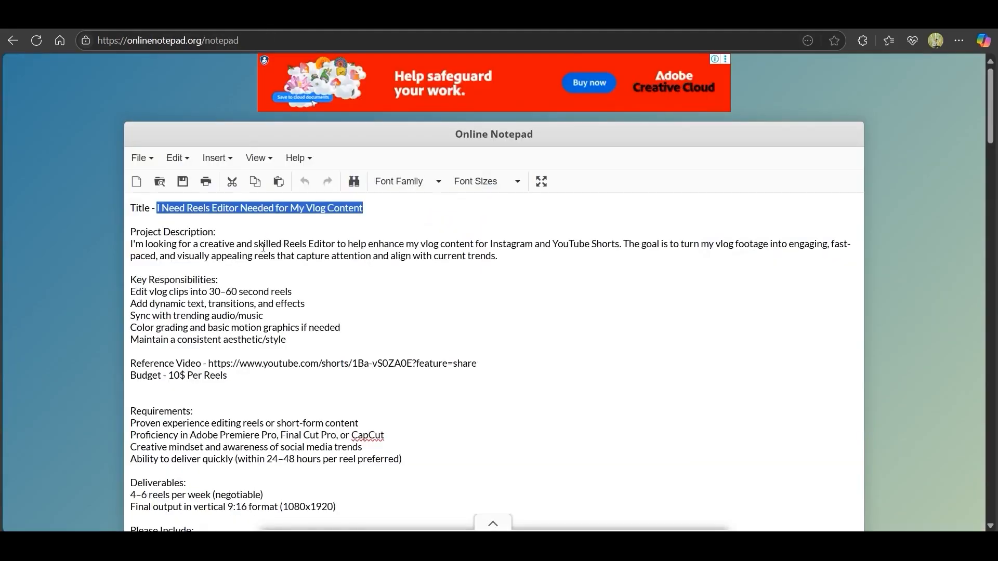
scroll(270, 245, "down", 1)
left_click(139, 184)
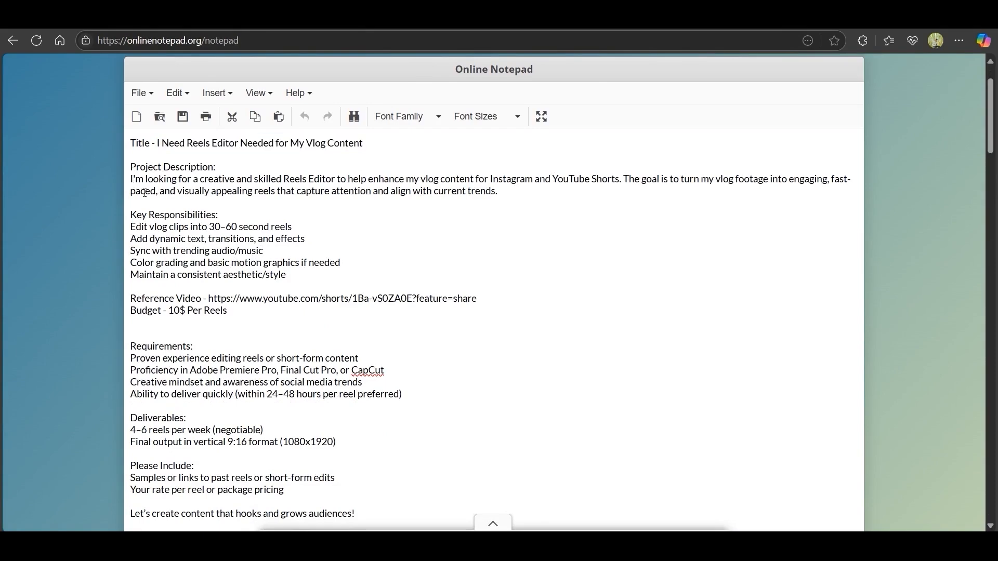
left_click_drag(131, 179, 375, 255)
scroll(289, 275, "down", 4)
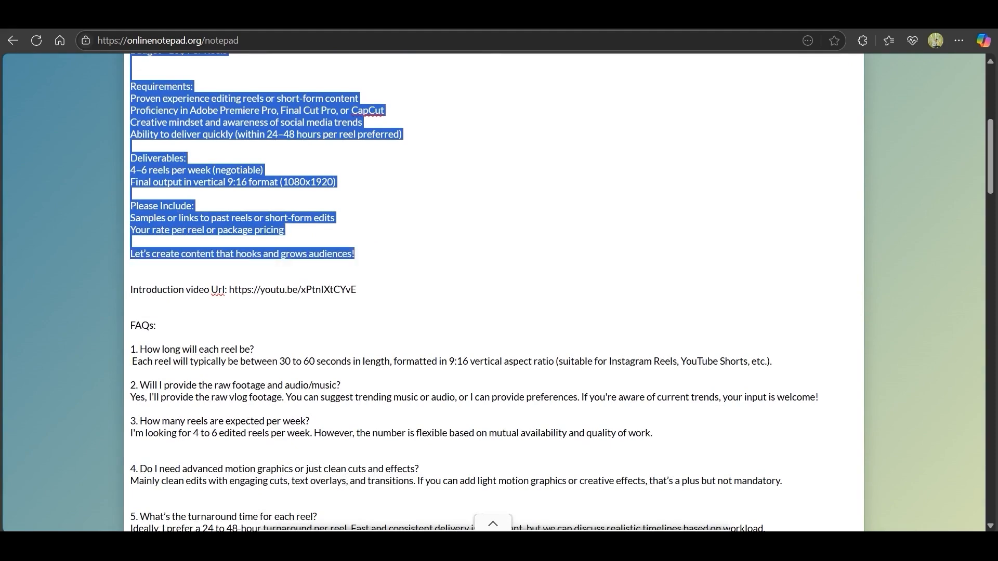
Step: Return to the new project form, paste the copied text as the description, and extend the editor's height
left_click(236, 17)
left_click(302, 240)
key("ctrl+v")
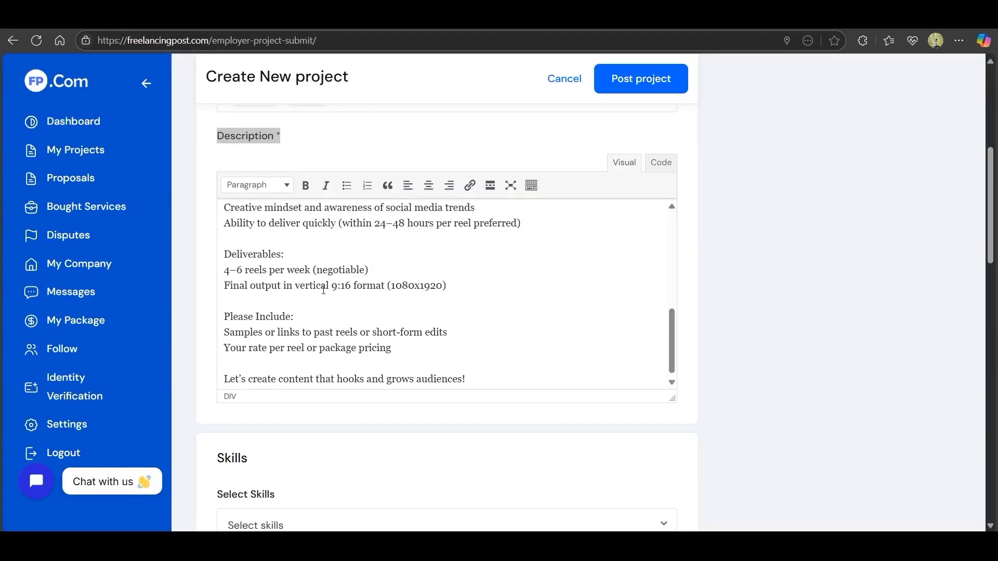
scroll(323, 289, "up", 6)
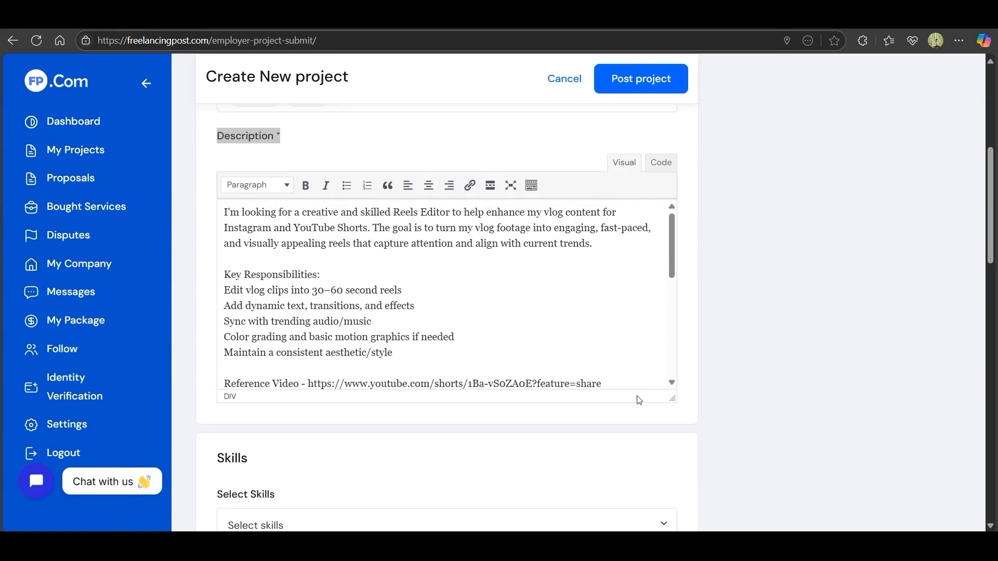
left_click_drag(672, 398, 673, 447)
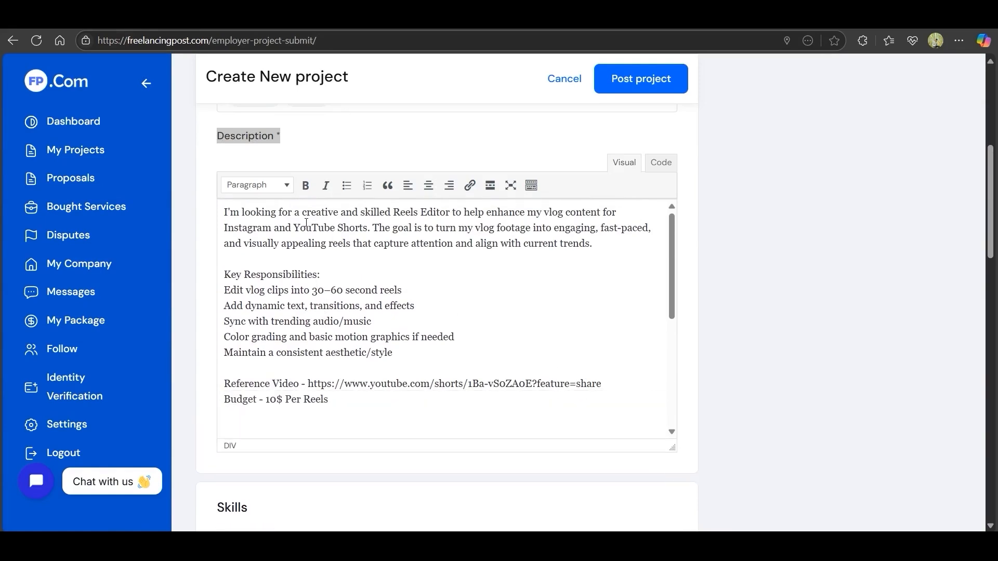
Step: Turn the Reference Video URL in the description into a hyperlink to the same YouTube Shorts address
scroll(312, 259, "down", 2)
scroll(277, 272, "up", 2)
left_click_drag(311, 292, 343, 292)
scroll(291, 323, "down", 1)
left_click_drag(226, 317, 607, 312)
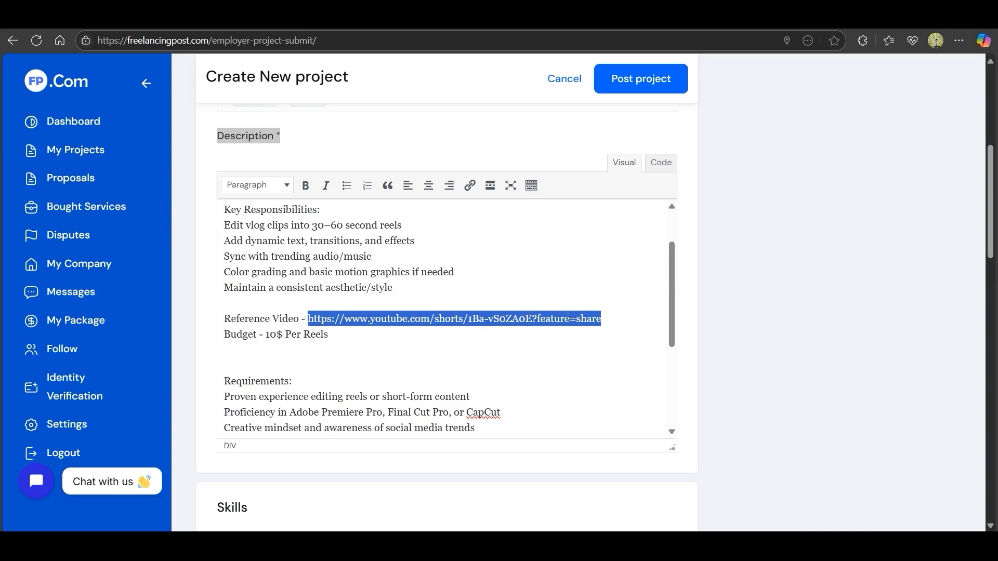
left_click(469, 186)
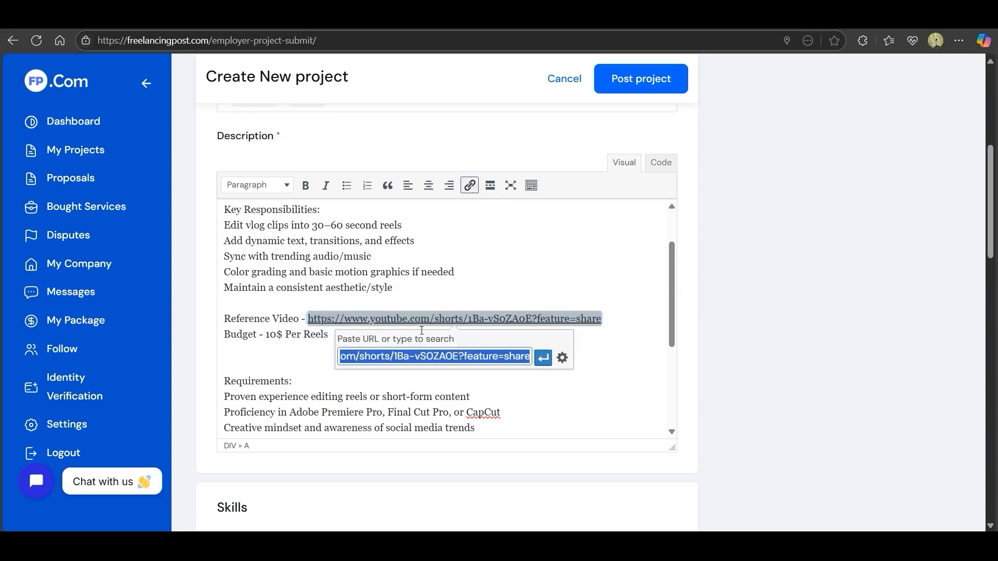
left_click(543, 359)
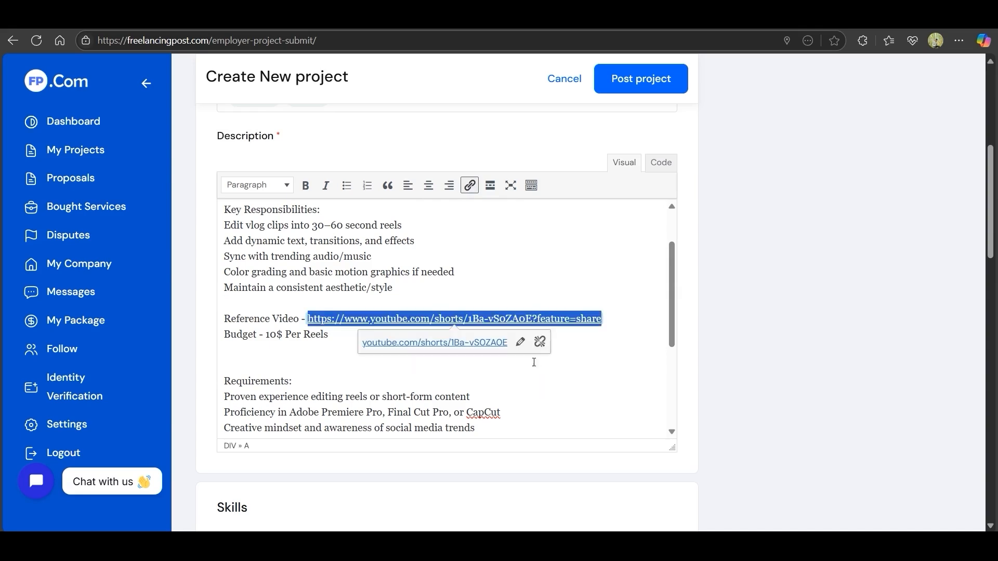
left_click(469, 295)
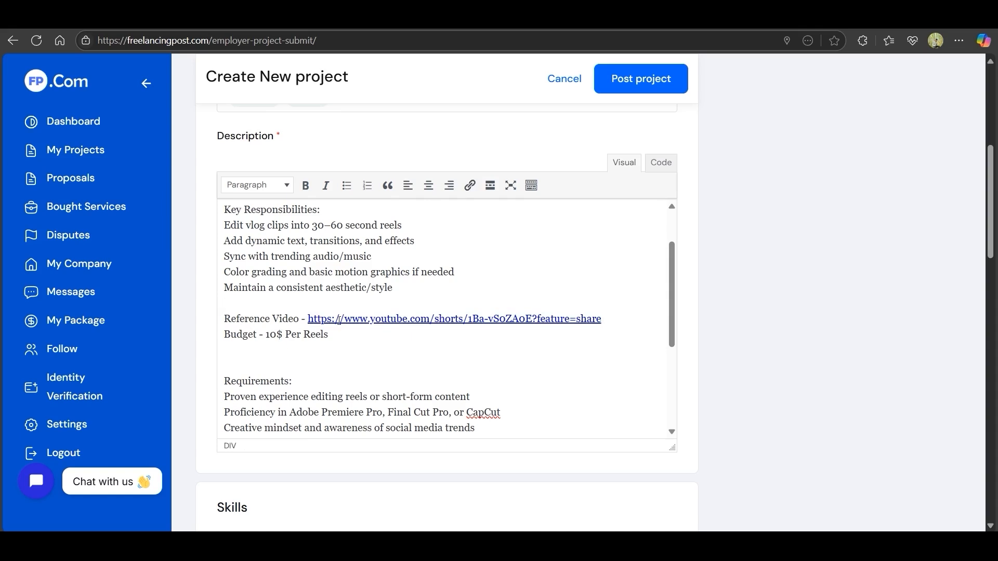
Step: Review the budget, requirements, deliverables and closing lines of the pasted project description
left_click_drag(265, 335, 332, 339)
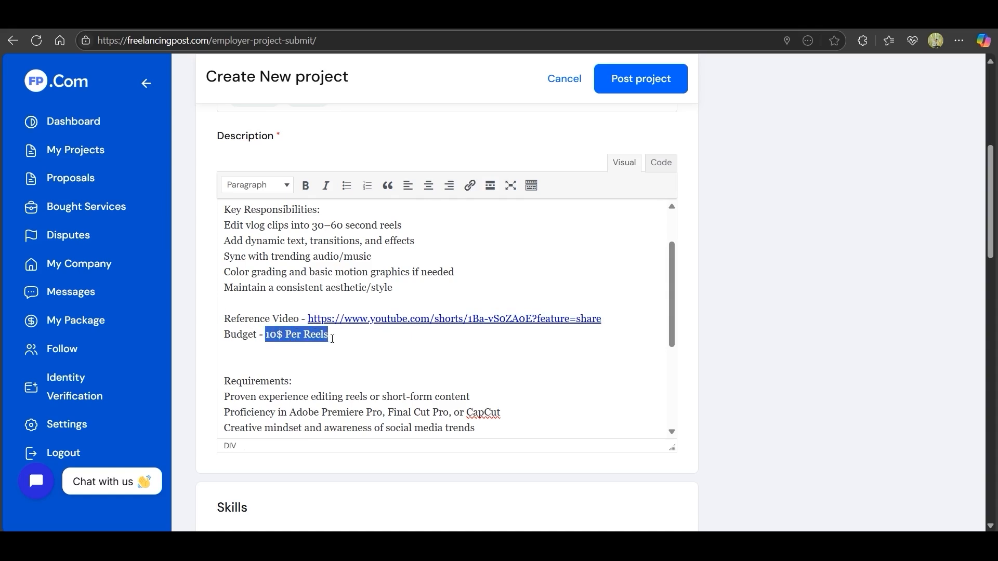
left_click(356, 341)
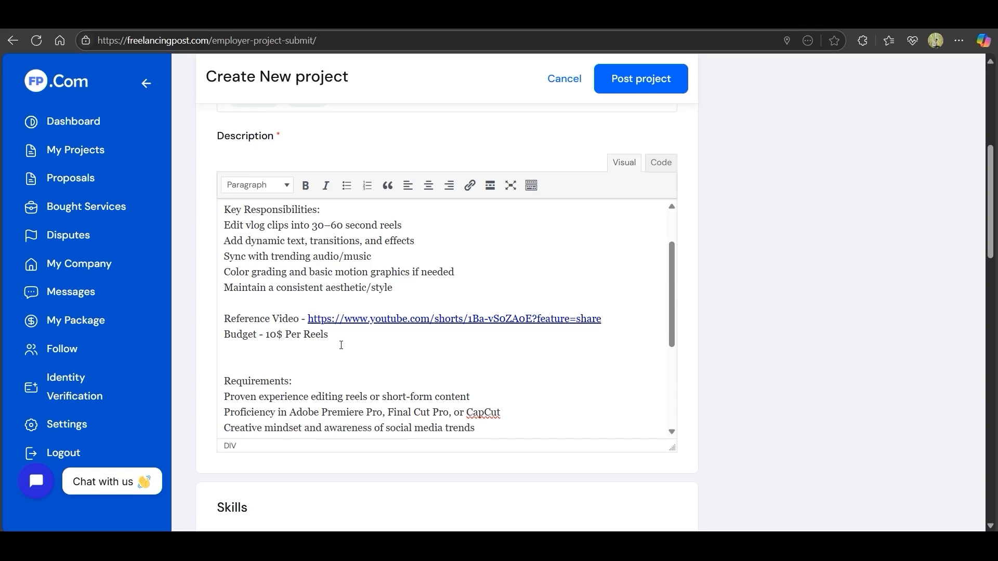
scroll(341, 346, "down", 2)
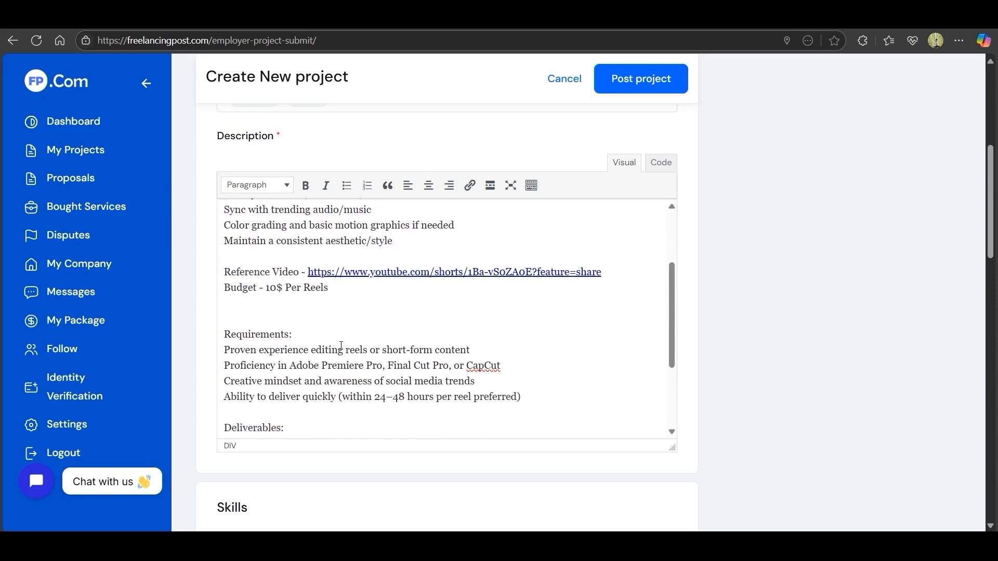
scroll(341, 346, "down", 2)
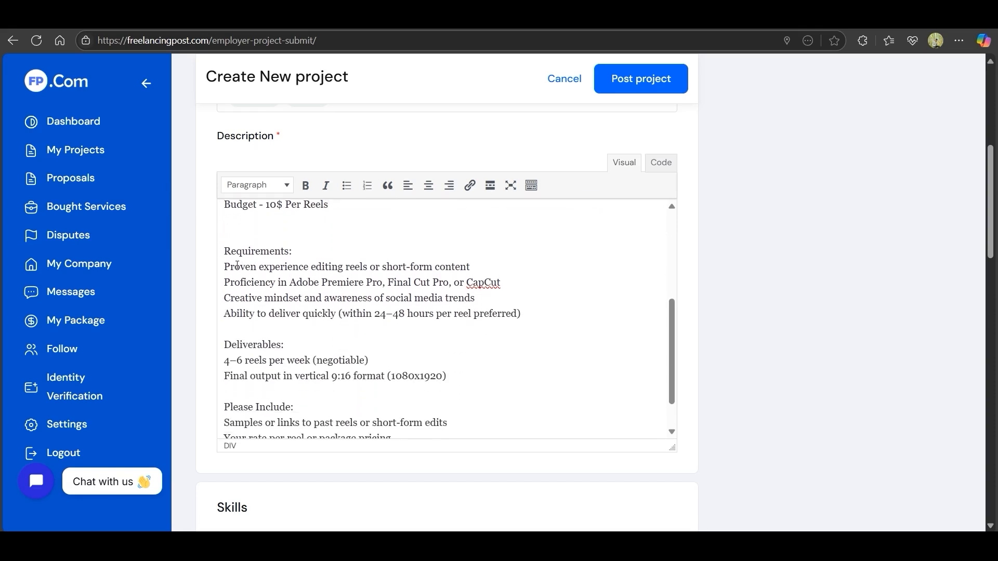
left_click_drag(226, 268, 513, 281)
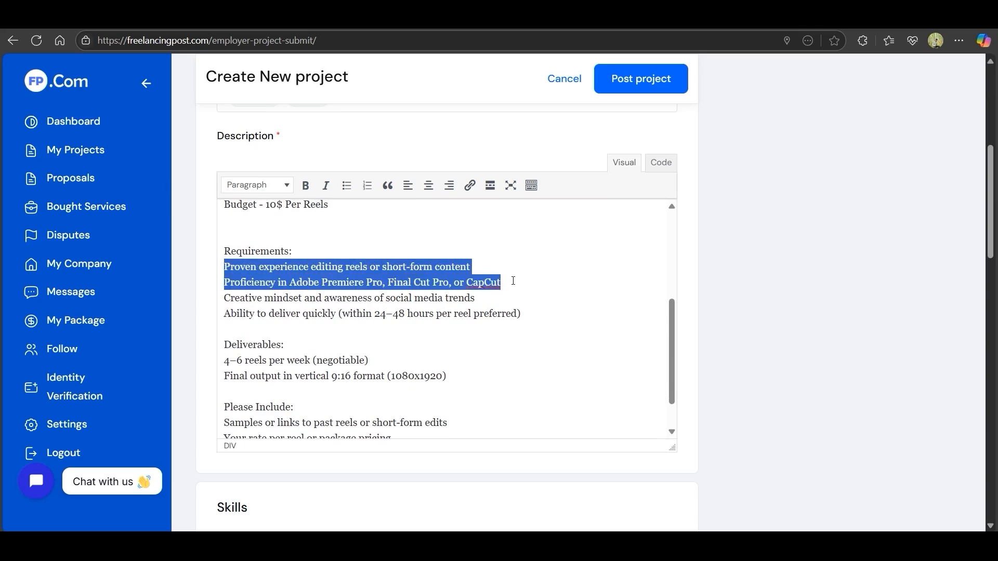
left_click(545, 278)
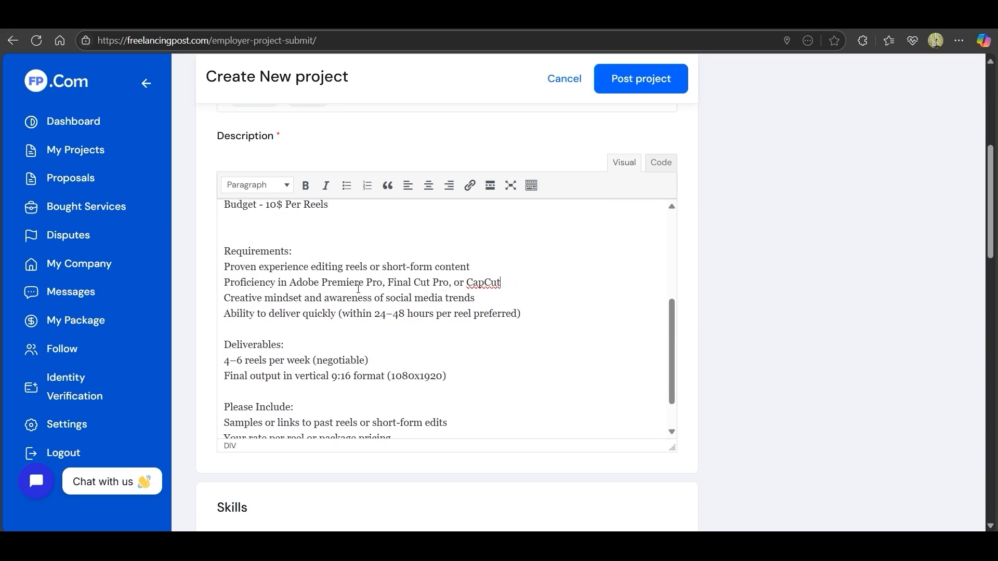
scroll(358, 289, "down", 2)
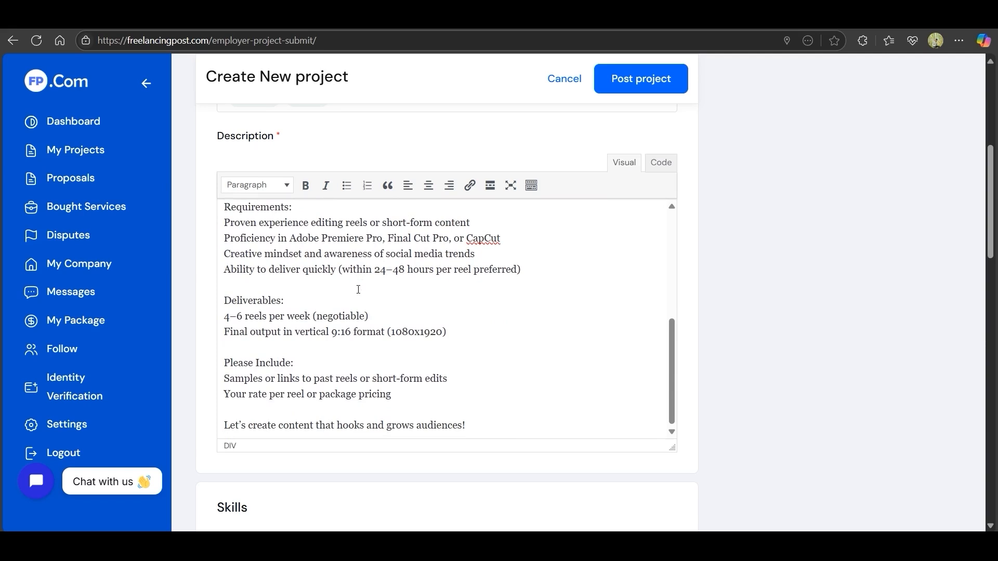
left_click_drag(225, 315, 374, 311)
left_click(455, 302)
scroll(332, 353, "up", 5)
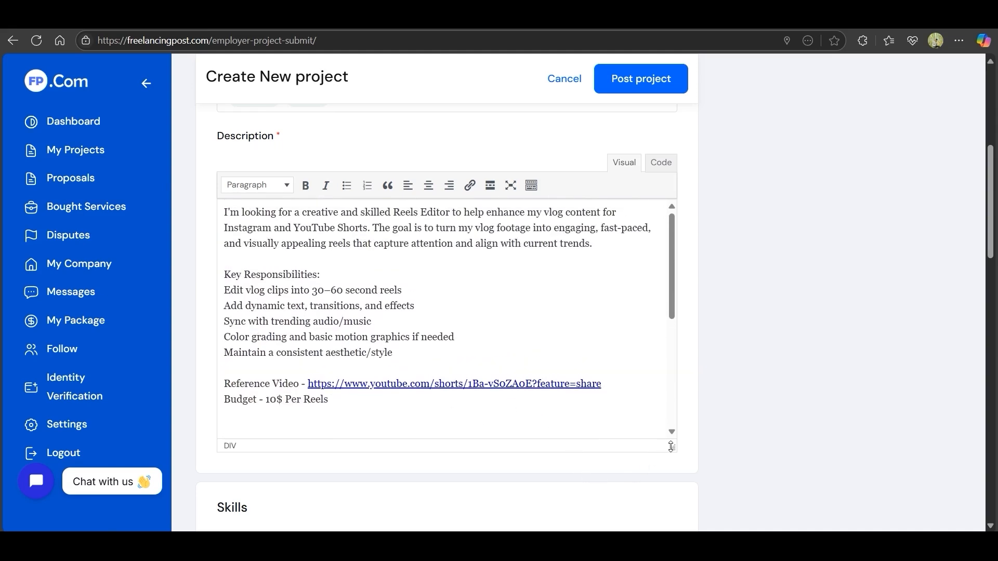
Step: Enlarge the filled Description editor further and go on to the Skills section
left_click_drag(672, 447, 673, 494)
scroll(517, 358, "down", 1)
scroll(516, 358, "down", 3)
scroll(749, 323, "down", 3)
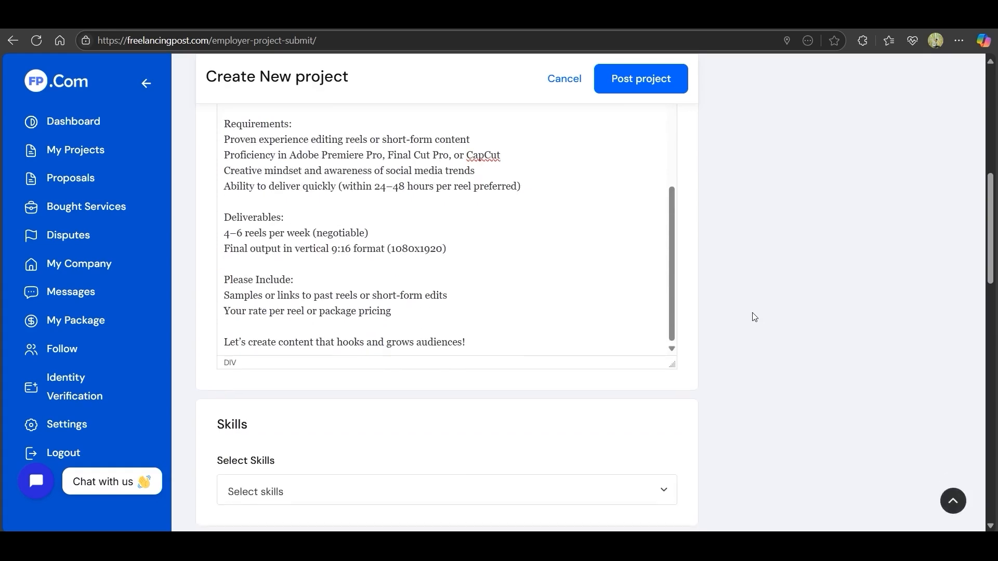
Step: Add Video Editing, YouTube Video Editing and Adobe Premiere Pro as the project's skills
scroll(270, 290, "down", 1)
scroll(270, 291, "down", 2)
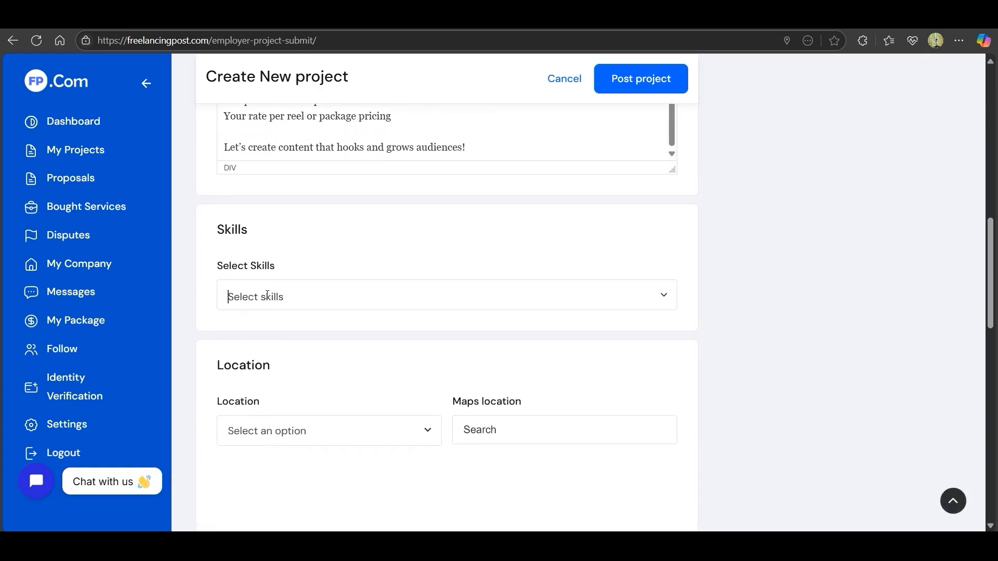
left_click(267, 295)
type("v")
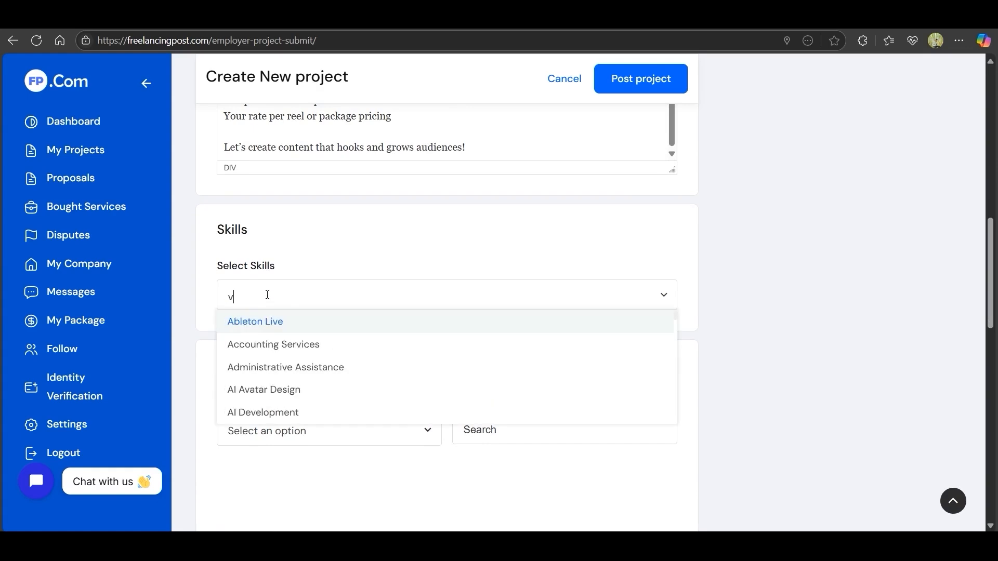
type("ideo e")
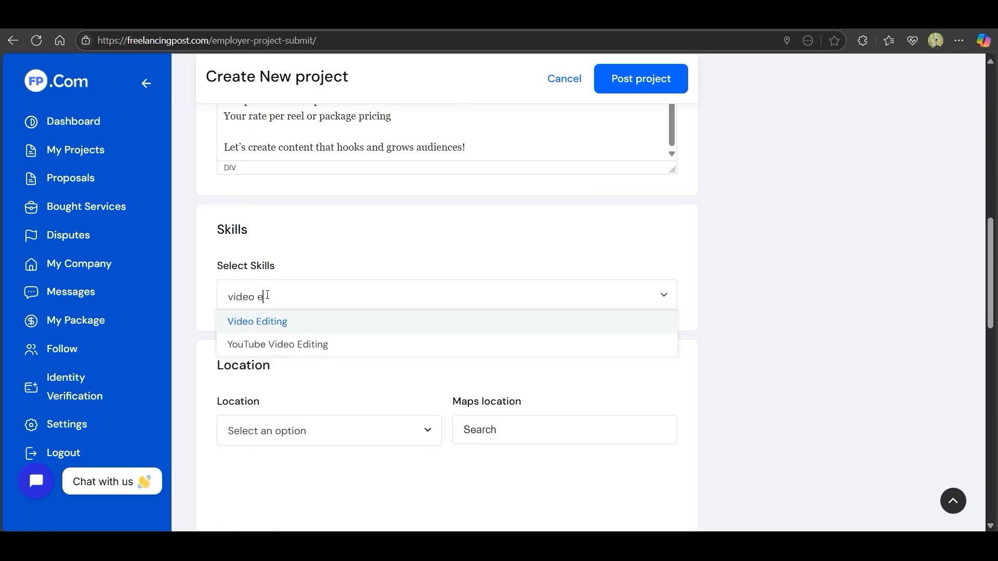
left_click(287, 323)
type("you")
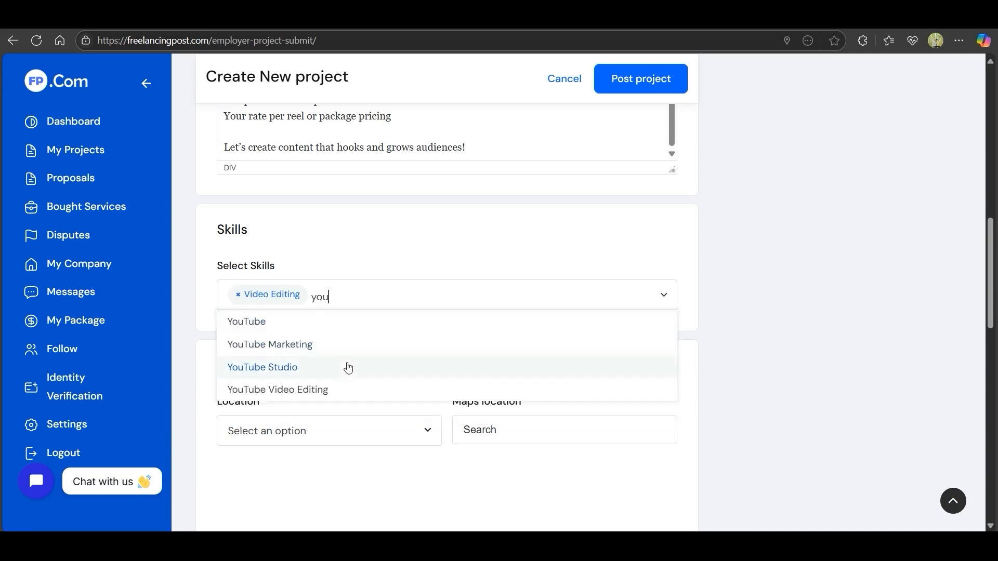
left_click(347, 387)
type("pr")
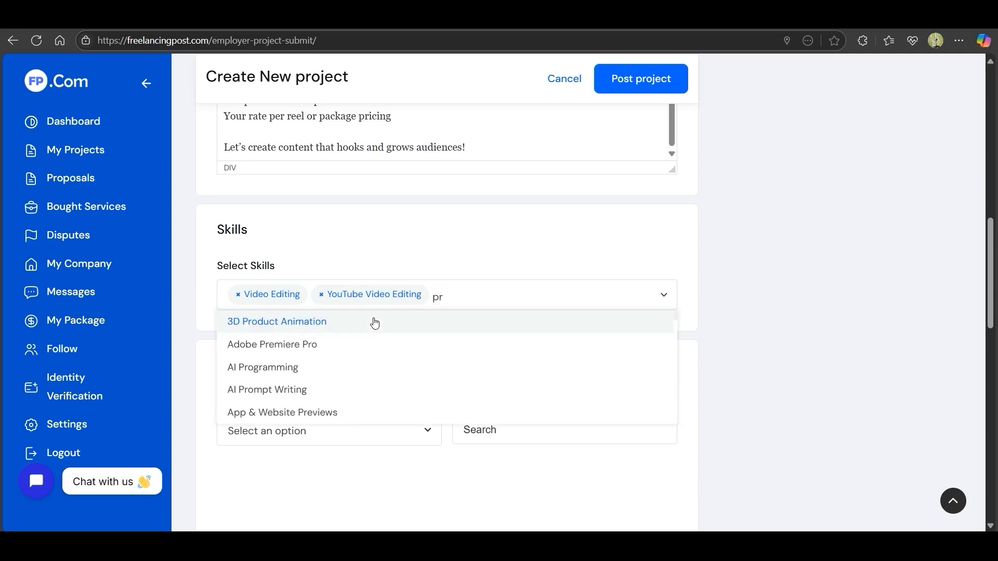
left_click(363, 344)
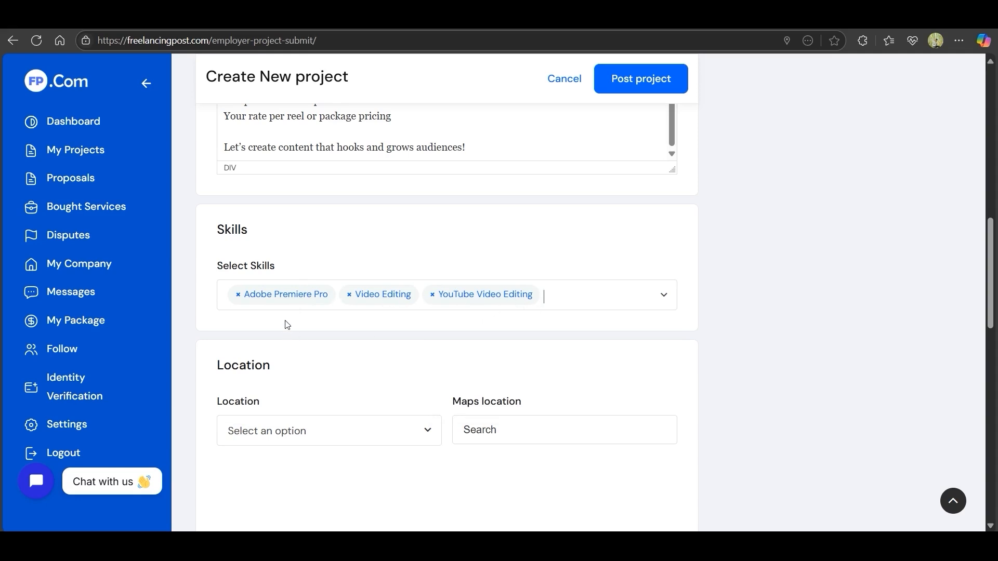
Step: Set the project's location to Balasore, Odisha, India
scroll(286, 323, "down", 2)
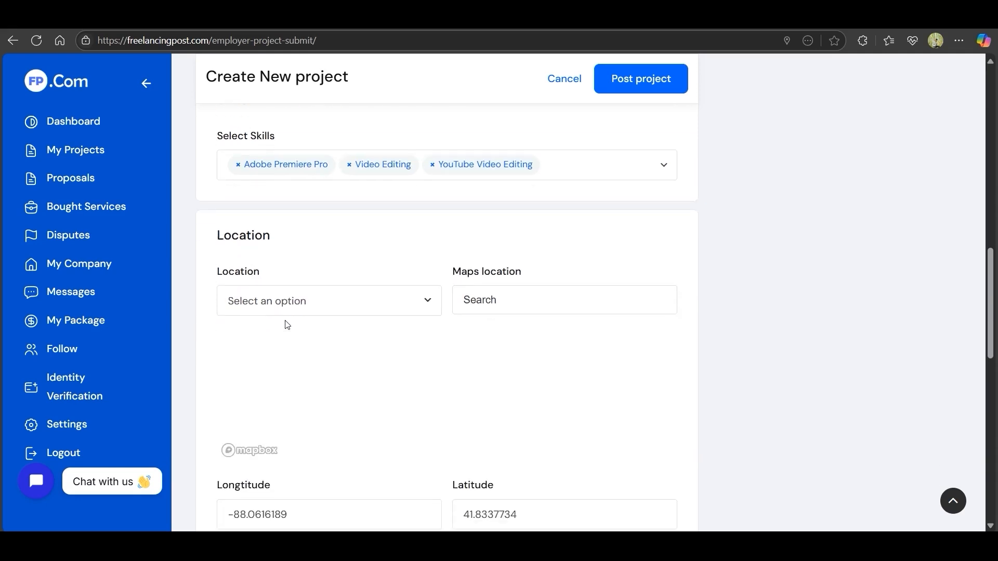
left_click(243, 307)
scroll(256, 266, "down", 1)
type("odisha")
left_click(261, 332)
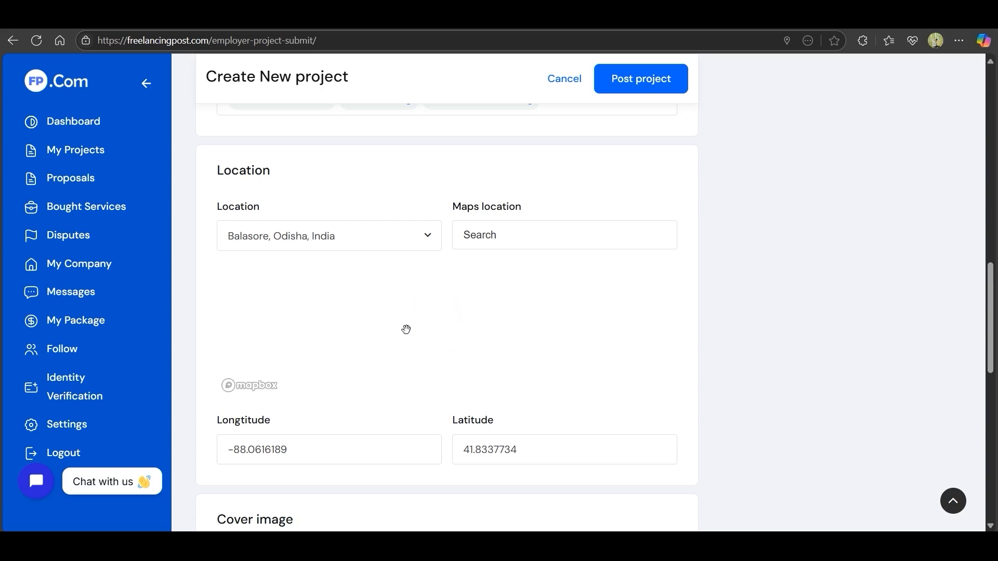
Step: Go to the Cover image section and examine how cover images appear on the Projects Listing page
left_click_drag(992, 324, 993, 408)
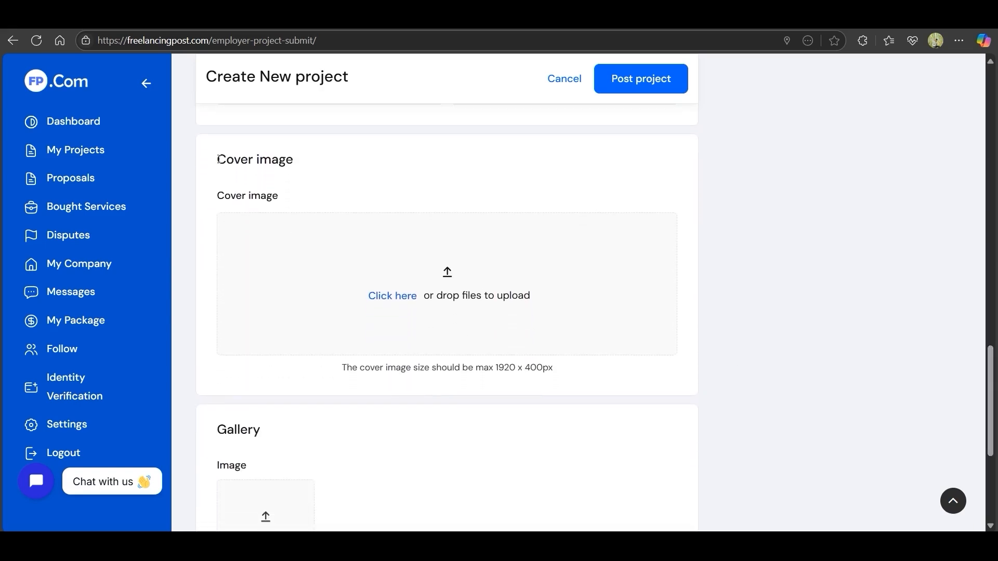
left_click_drag(219, 159, 300, 160)
left_click(409, 188)
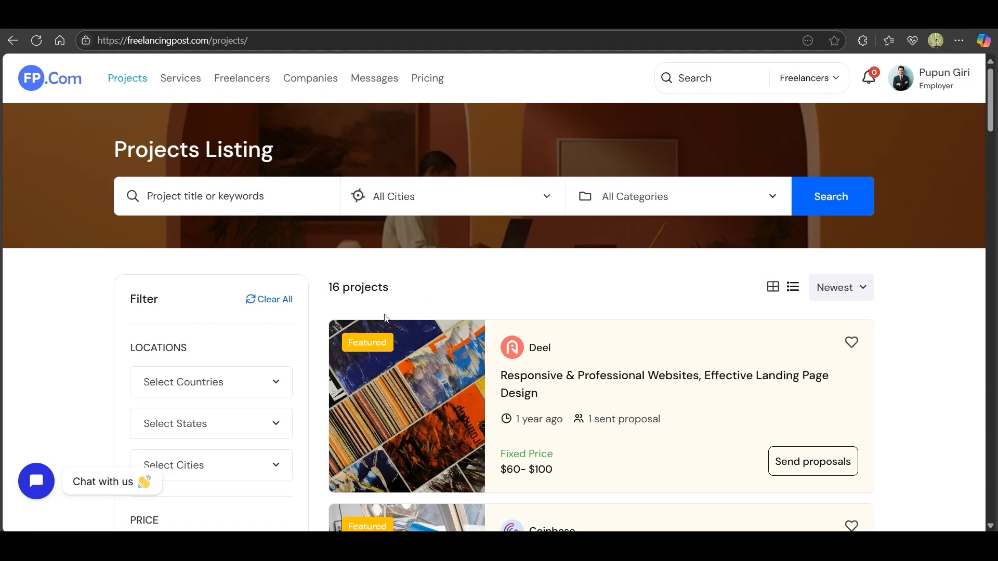
scroll(386, 316, "down", 2)
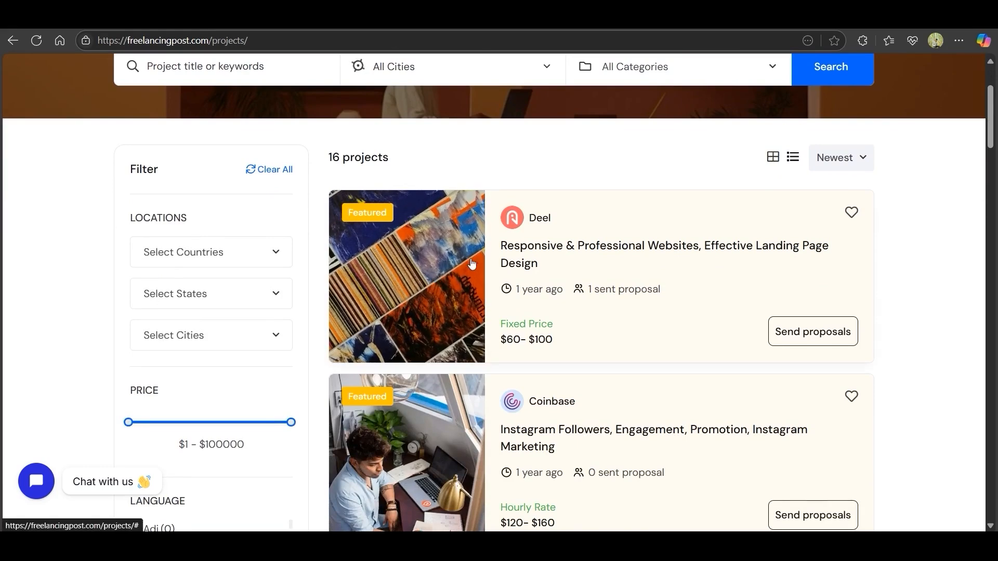
scroll(408, 281, "down", 3)
scroll(409, 279, "down", 2)
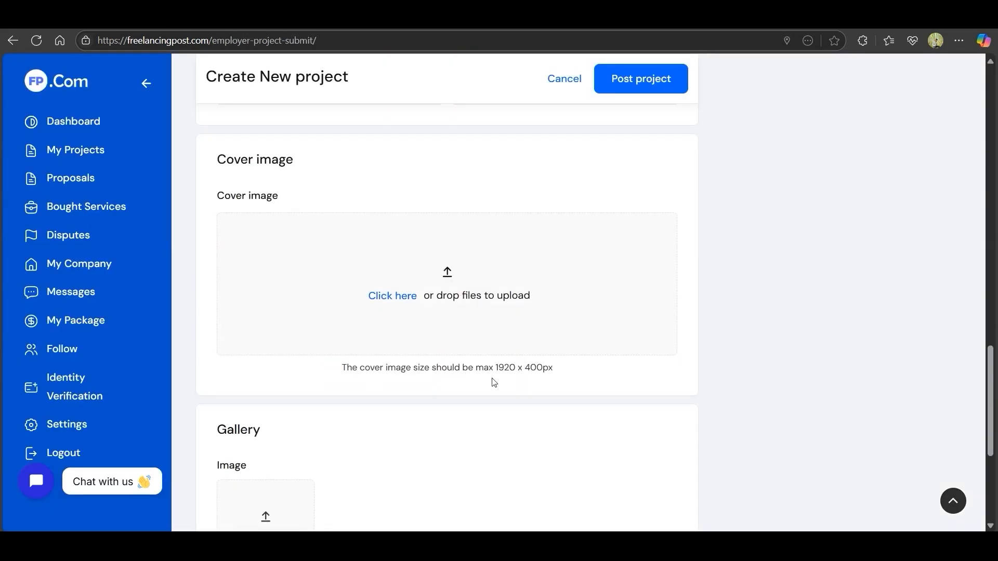
Step: Return to the project form, check the cover image size limit, and upload marquee-vlogging-guide from the Desktop as the cover image
left_click_drag(475, 369, 576, 363)
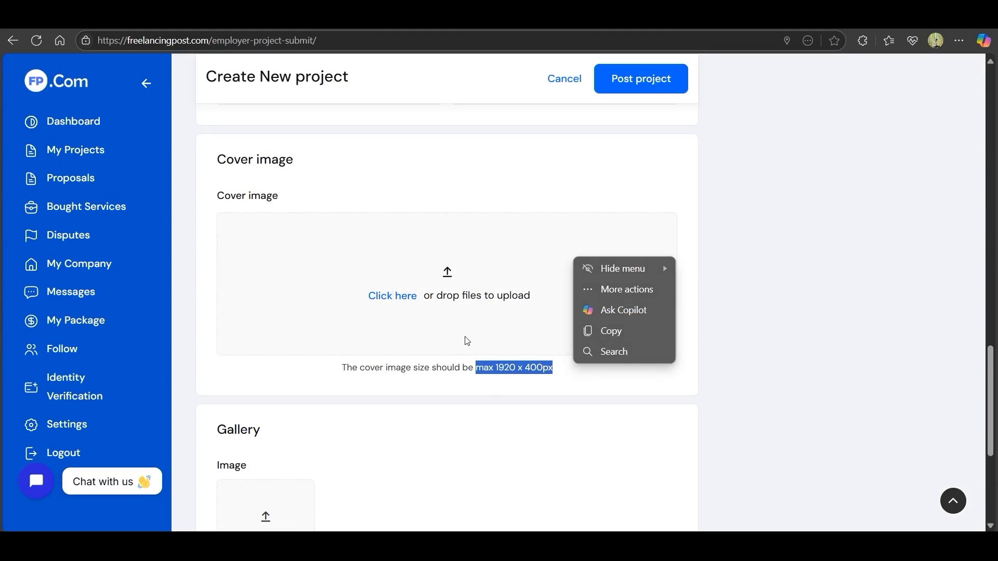
left_click(431, 380)
left_click_drag(329, 373, 568, 374)
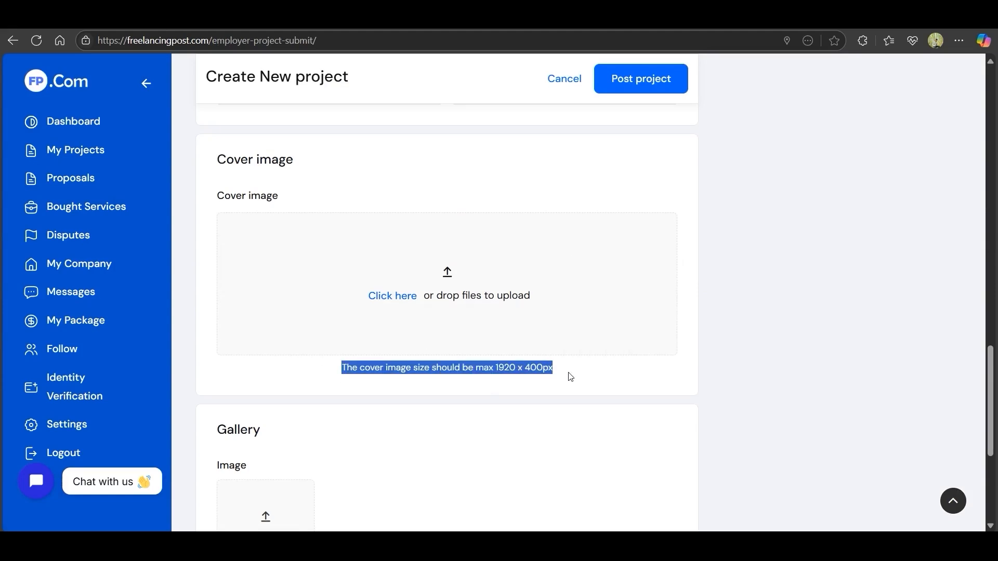
left_click(392, 296)
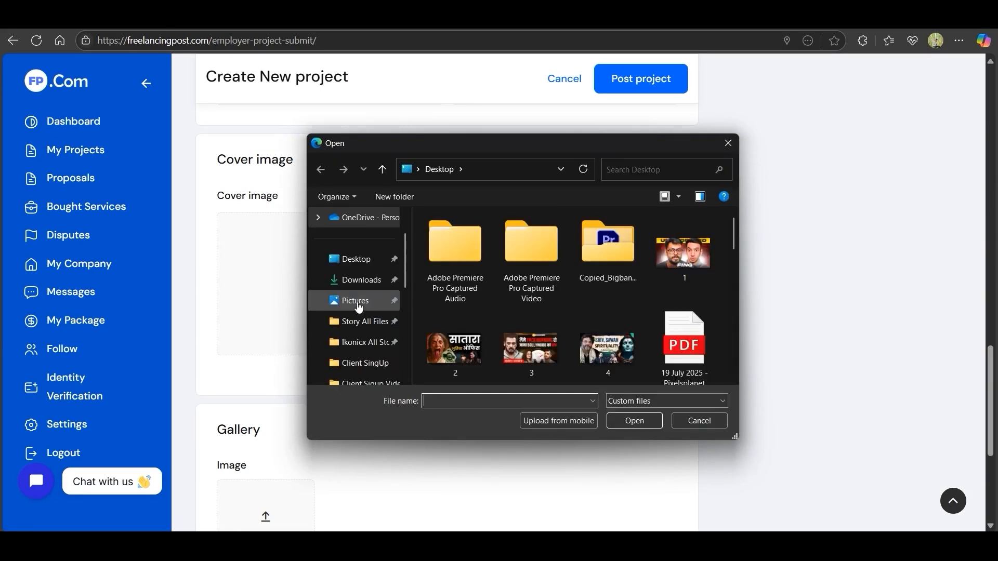
scroll(578, 309, "down", 5)
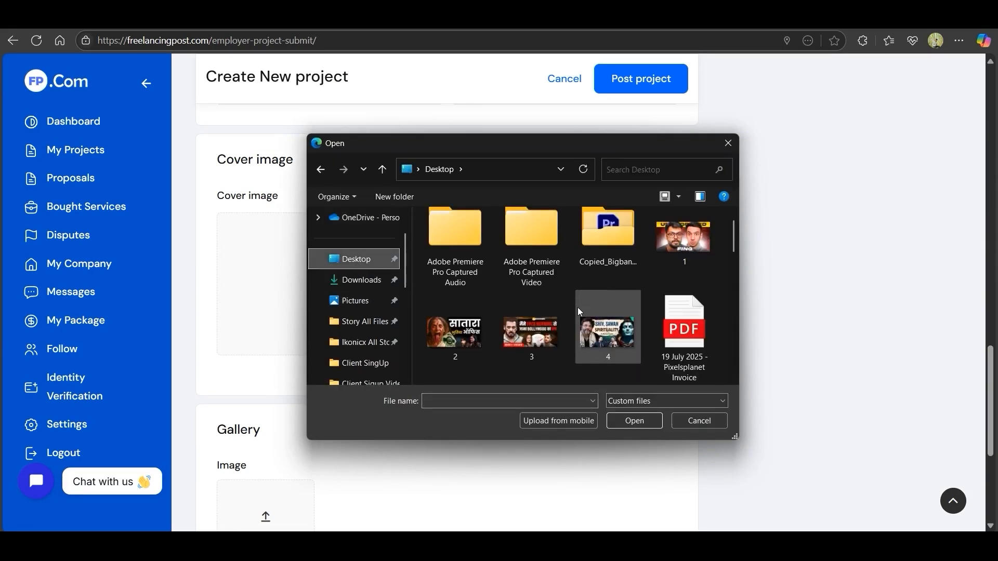
scroll(583, 308, "down", 5)
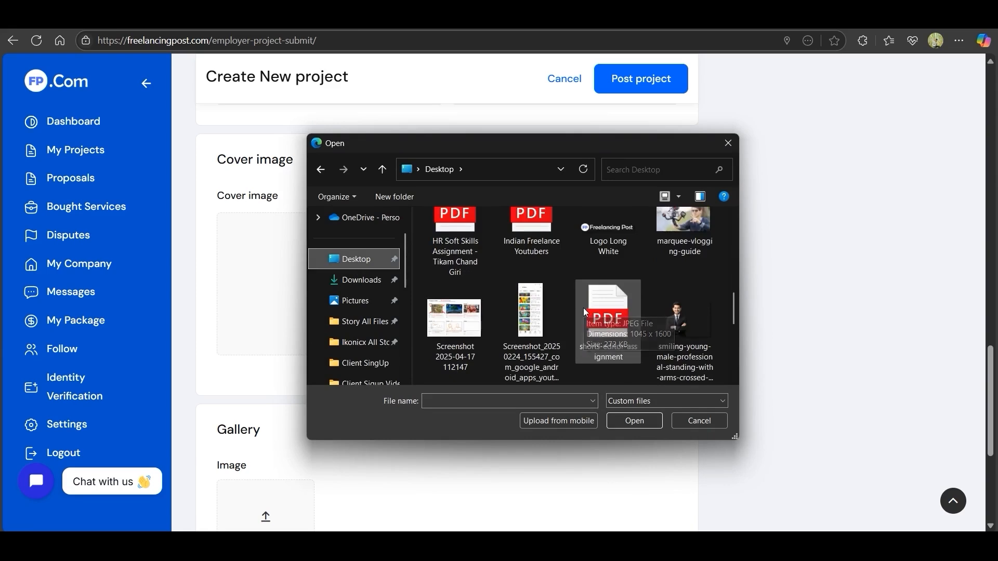
double_click(684, 237)
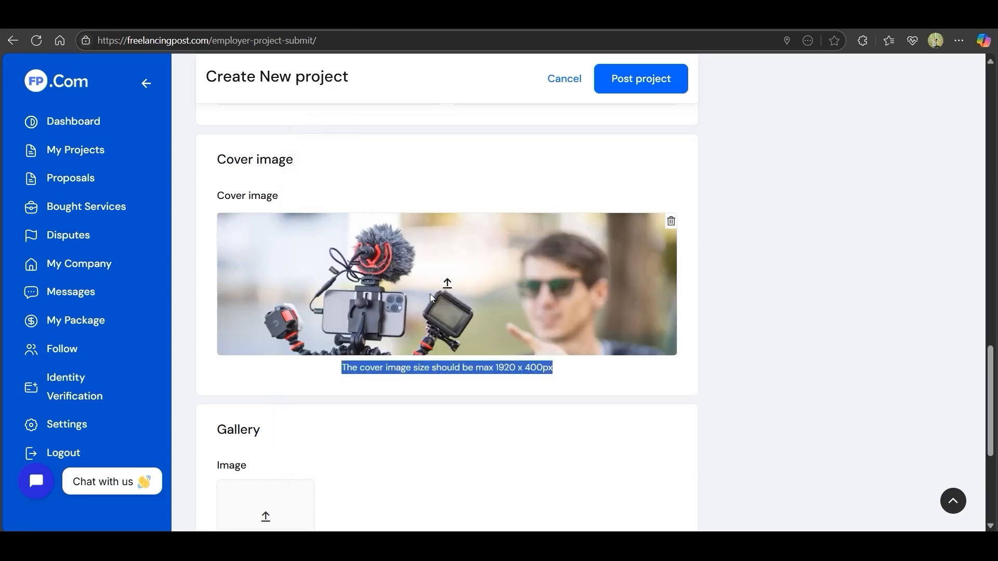
Step: Examine how gallery images are displayed in Deel's "Responsive & Professional Websites, Effective Landing Page Design" project listing
scroll(407, 309, "down", 3)
left_click_drag(207, 254, 252, 260)
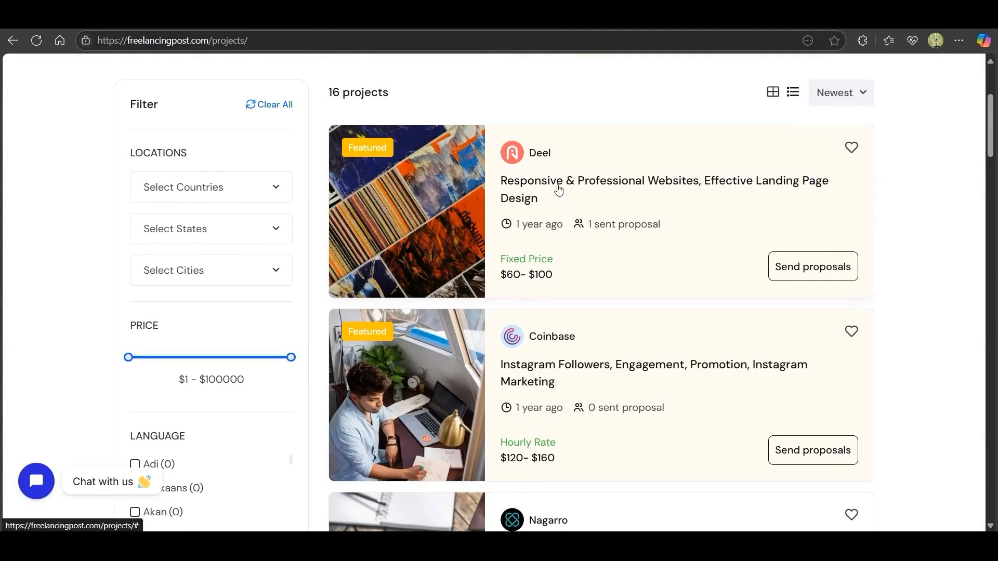
left_click(533, 184)
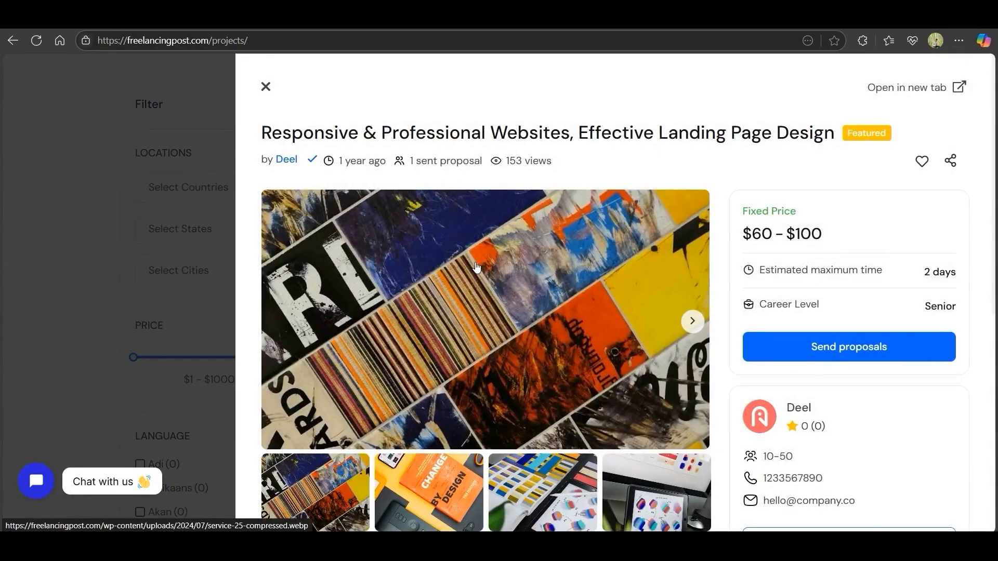
scroll(473, 273, "down", 3)
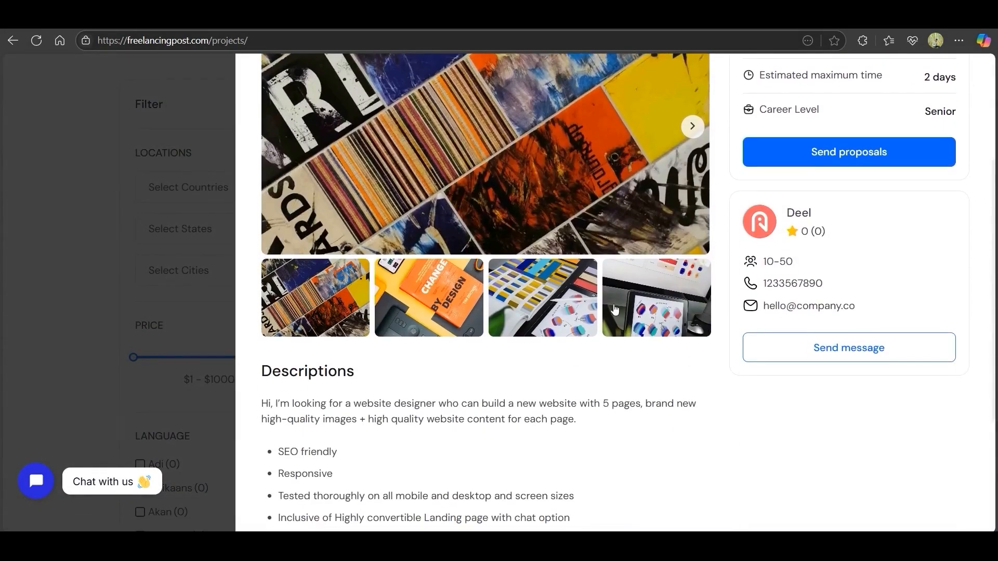
scroll(498, 303, "up", 2)
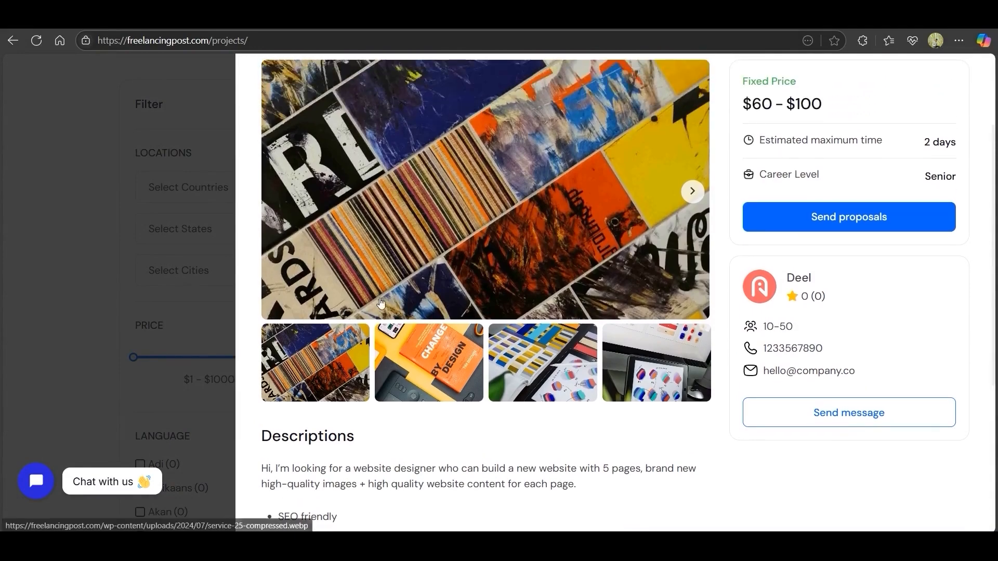
left_click(186, 253)
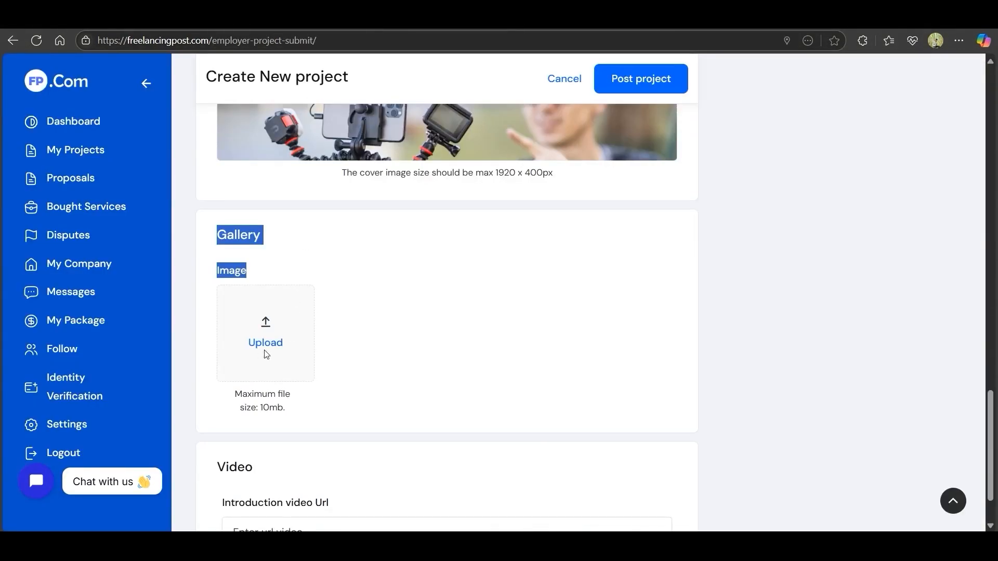
Step: Upload marquee-vlogging-guide from the Desktop as a Gallery image in the new project form
left_click(369, 325)
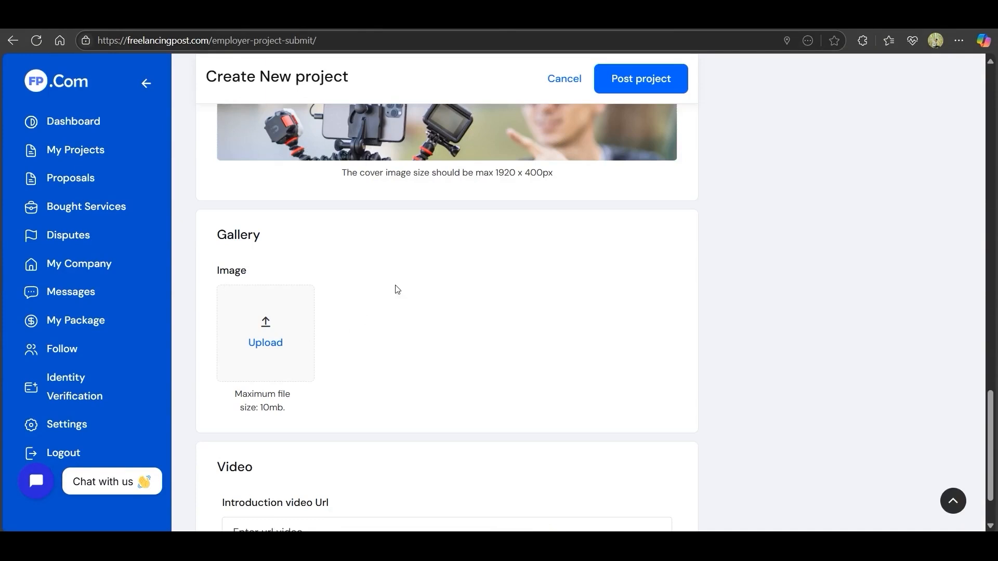
left_click(266, 339)
scroll(563, 308, "down", 2)
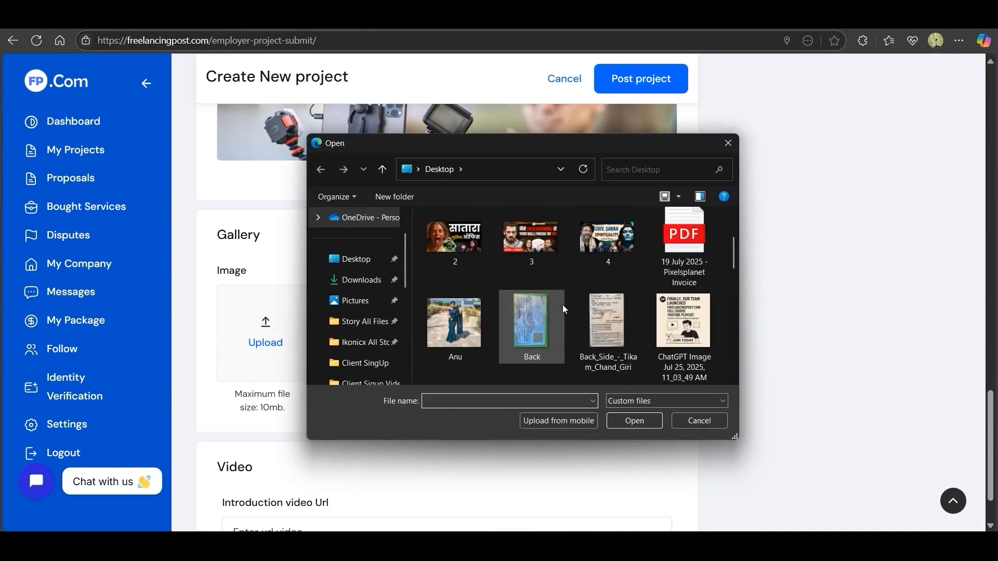
scroll(574, 301, "down", 3)
left_click(694, 329)
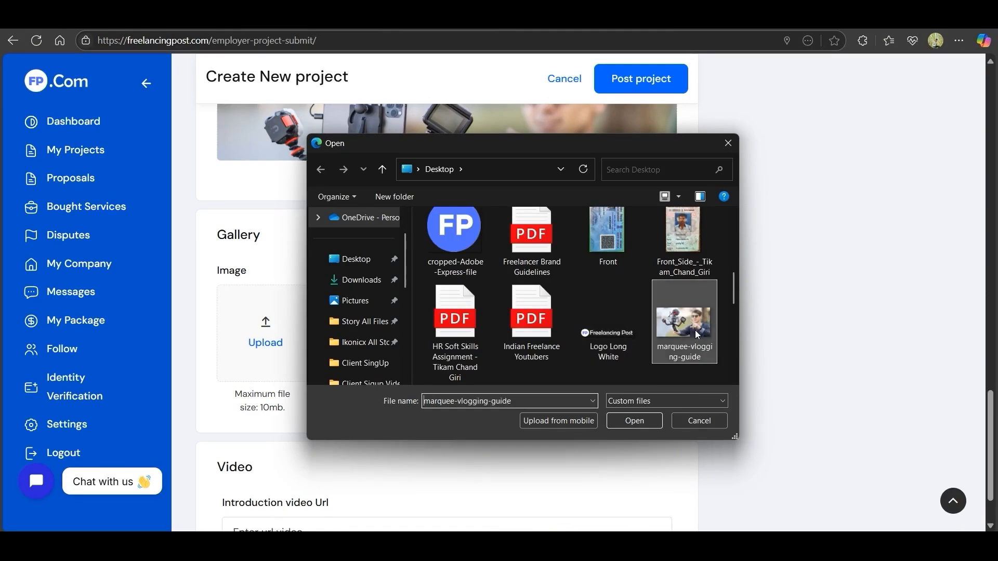
double_click(695, 329)
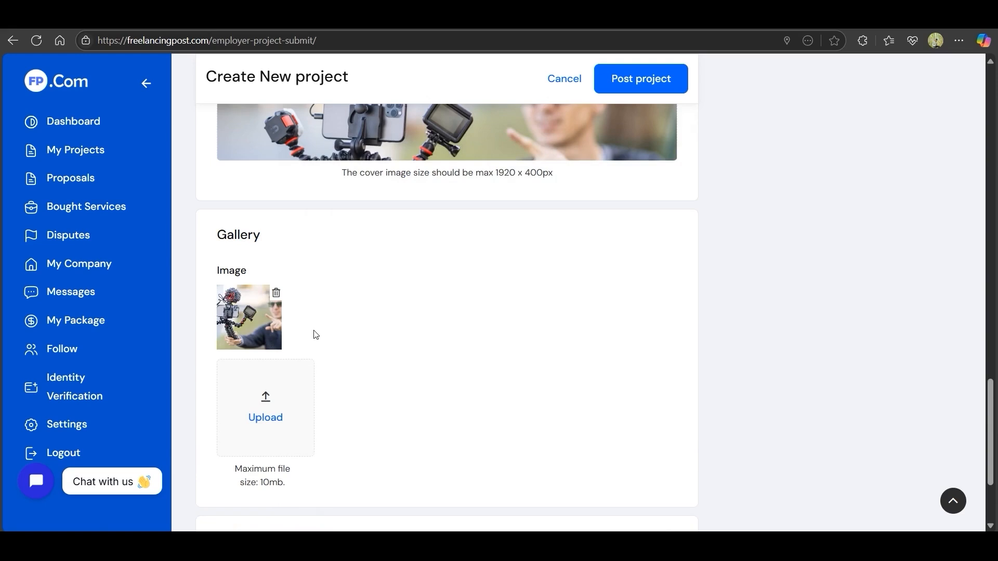
Step: Check the Introduction video Url field and copy the link of the P J Cinematic Ideas mini vlogs video on YouTube
scroll(315, 334, "down", 3)
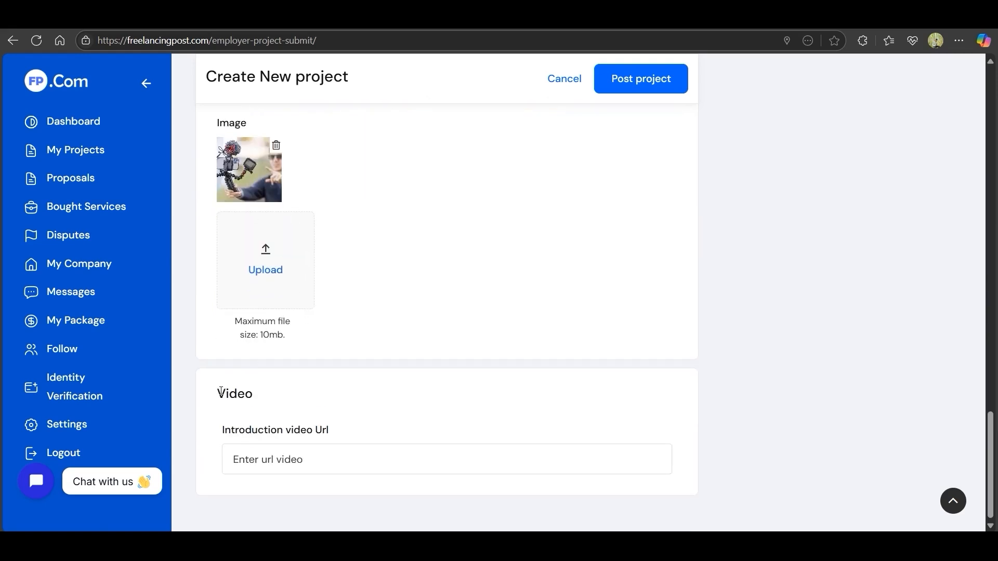
left_click_drag(223, 429, 359, 428)
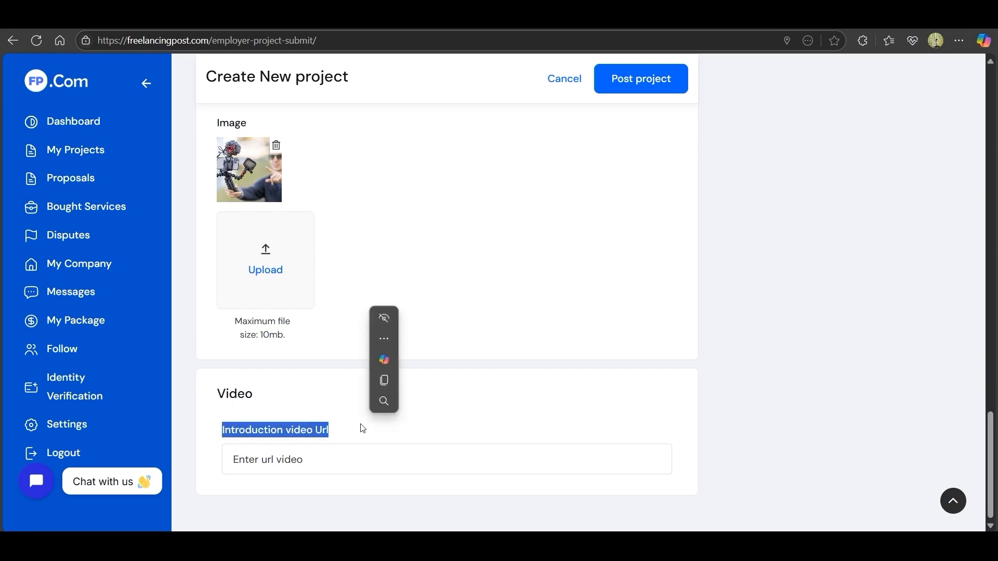
left_click(302, 400)
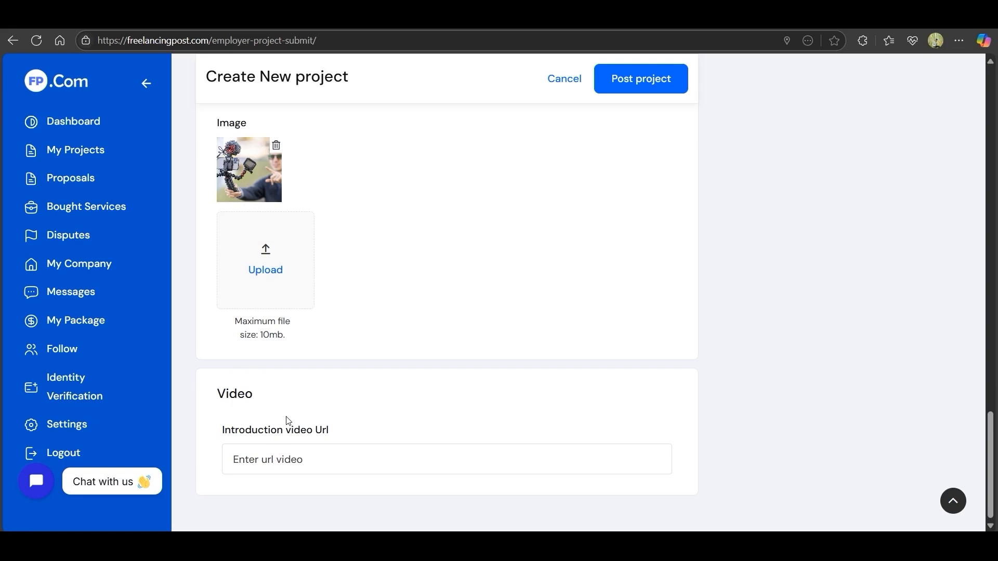
left_click(334, 457)
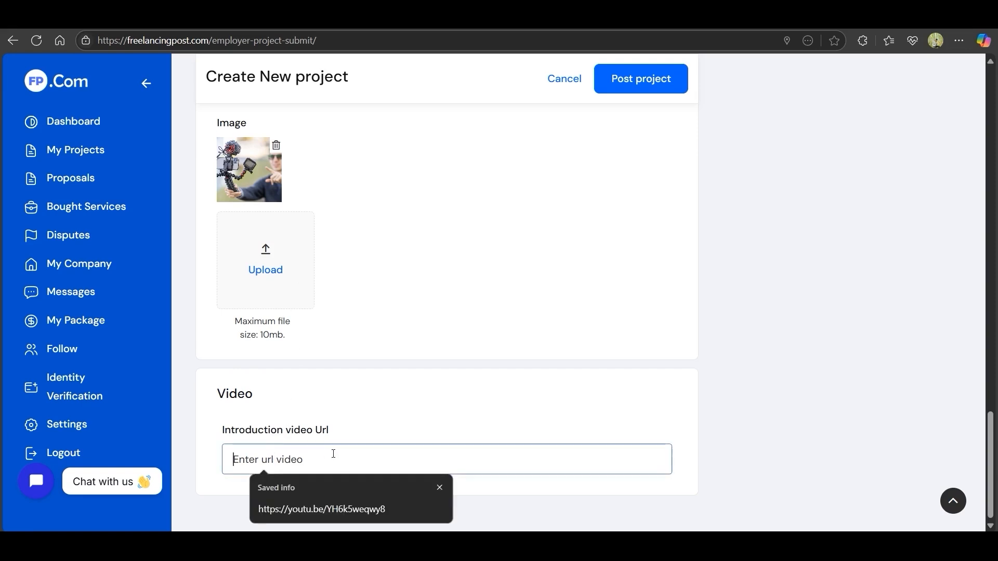
left_click(364, 402)
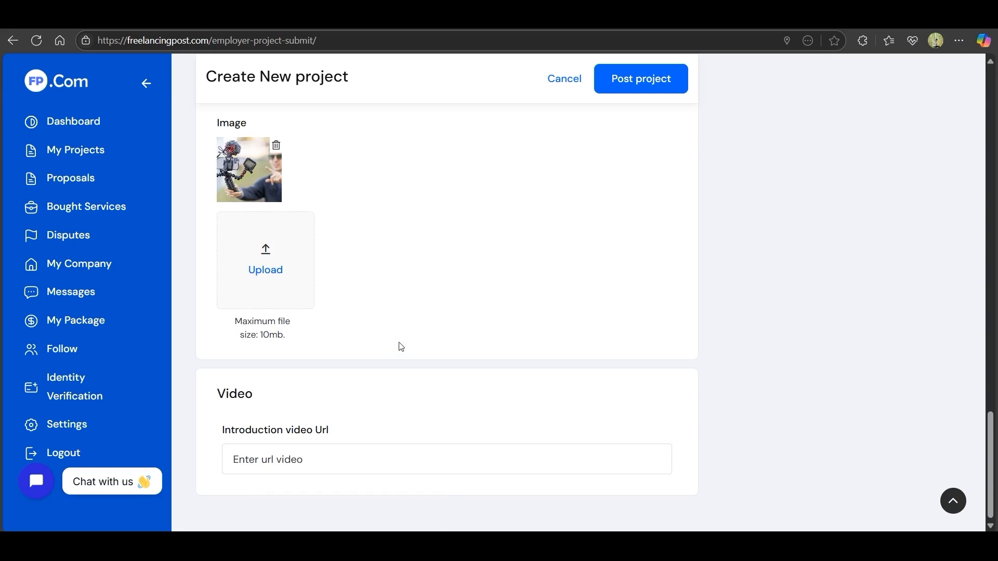
left_click(416, 19)
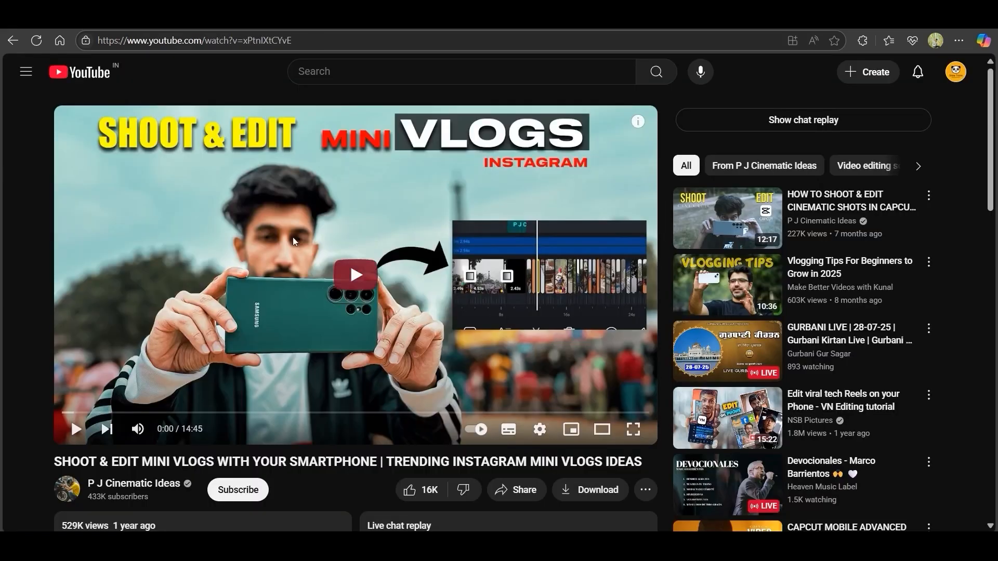
right_click(269, 204)
left_click(302, 246)
left_click(311, 19)
left_click(297, 460)
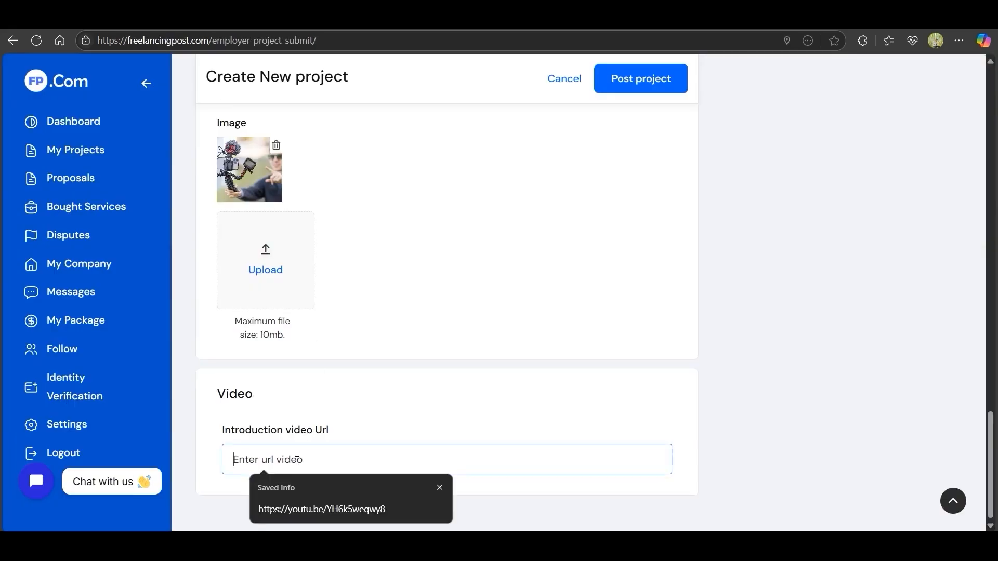
type("https://youtu.be/xPtnlXtCYvE")
left_click(359, 419)
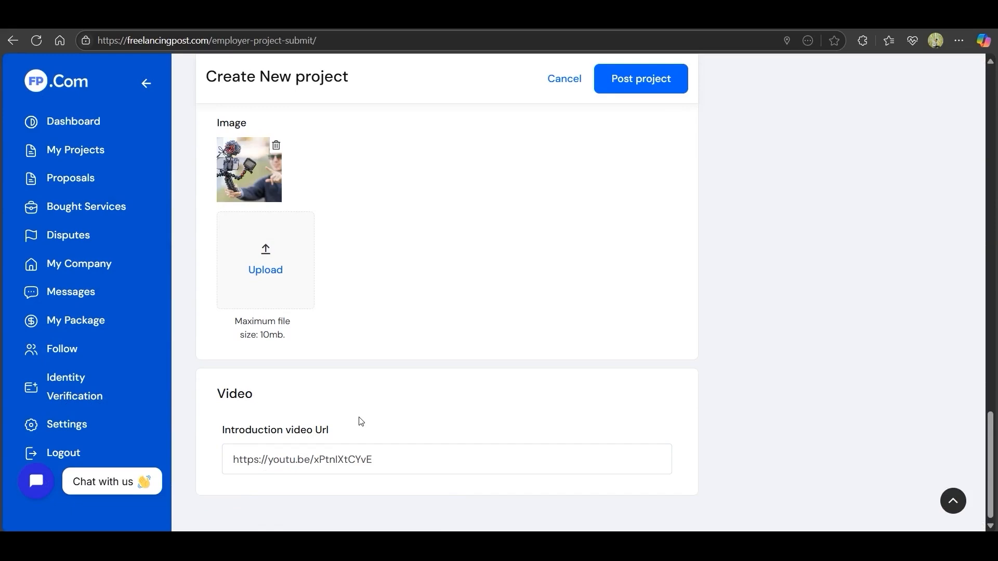
Step: In the project's Budget section, choose Fixed Price as project type and set the minimum price to 5 and maximum price to 15
scroll(362, 421, "up", 20)
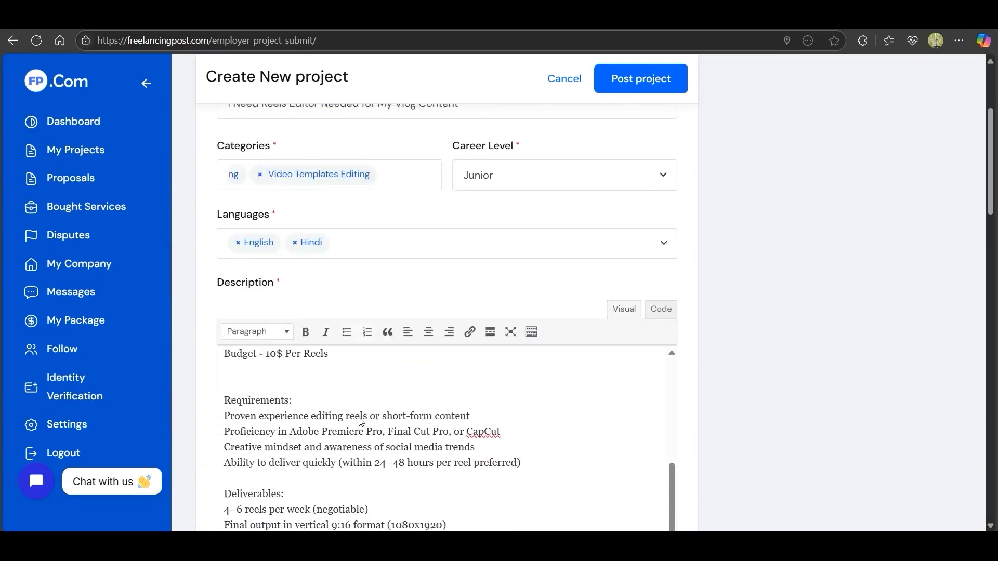
scroll(361, 421, "up", 4)
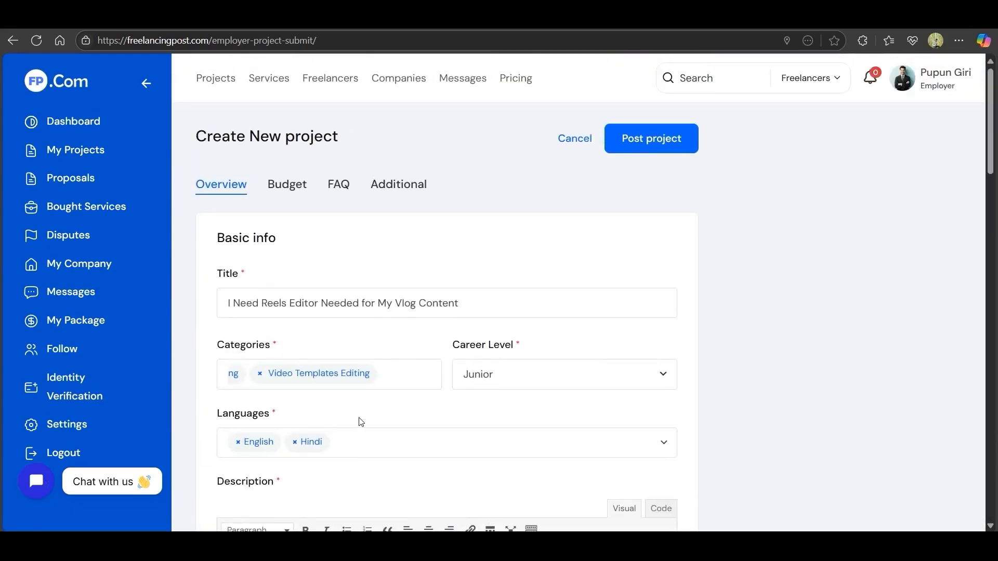
left_click(287, 191)
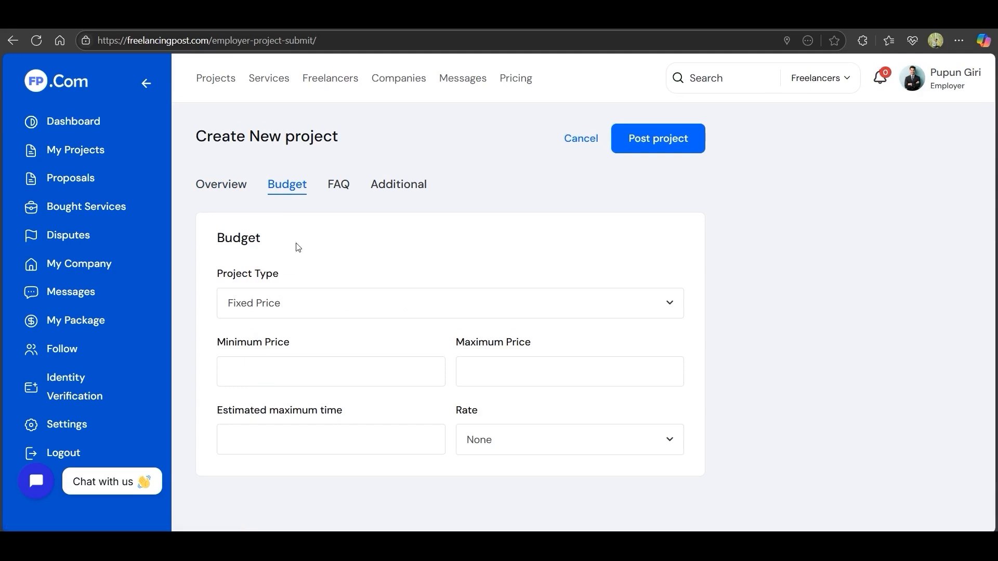
left_click(280, 307)
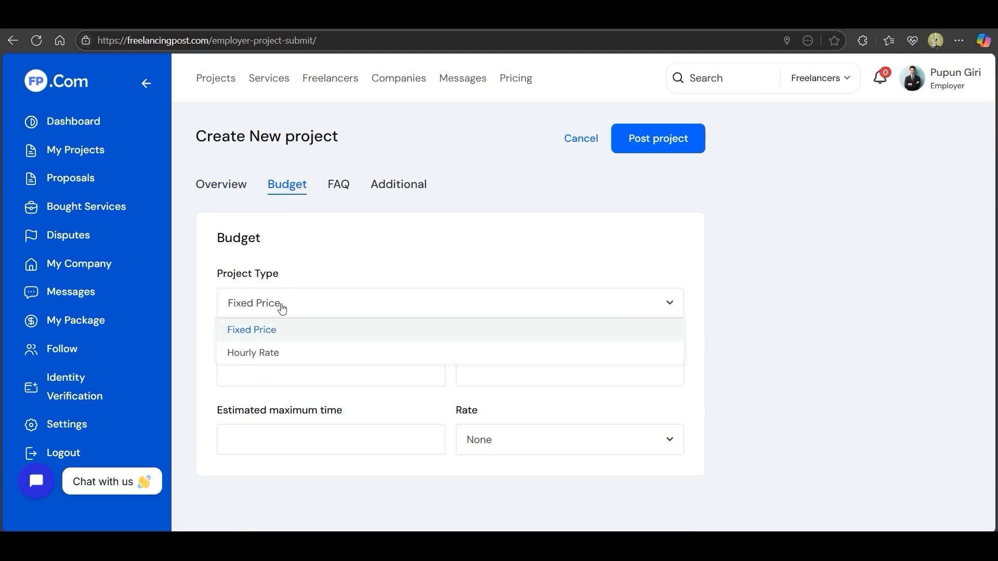
left_click(278, 336)
left_click(429, 376)
type("3")
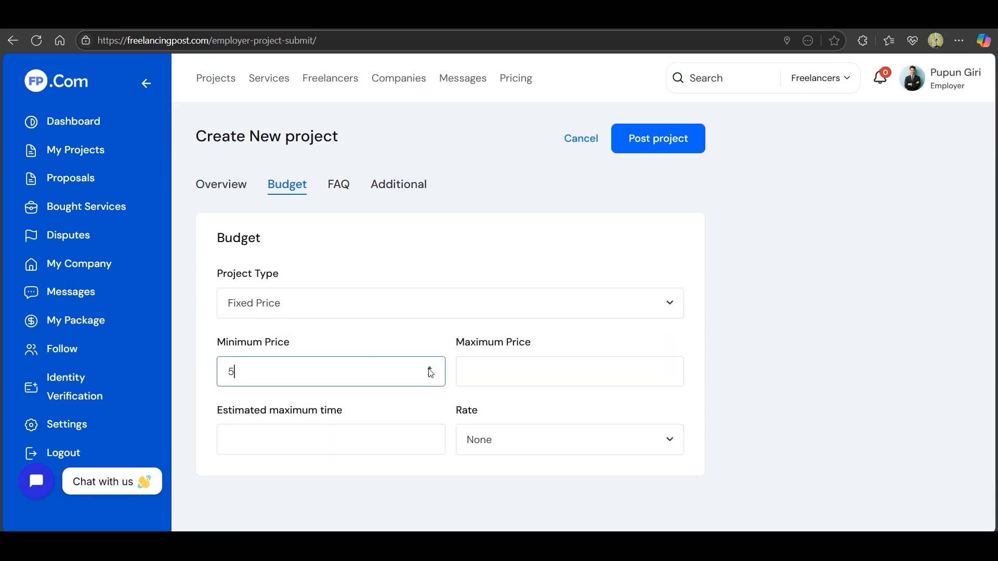
left_click(671, 373)
type("3")
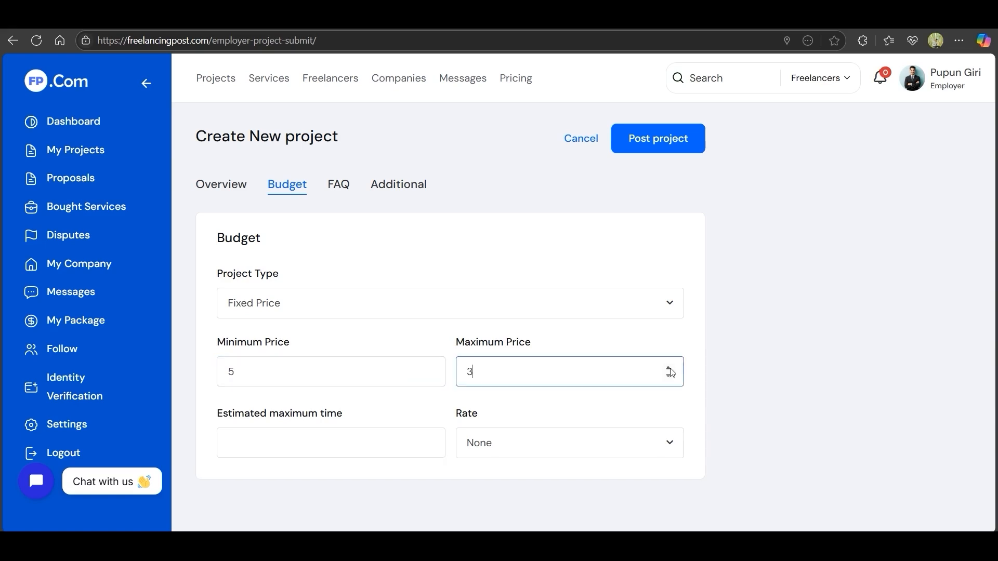
left_click(670, 373)
left_click(670, 373)
left_click(671, 372)
Step: Set the project's estimated maximum time to 1 and its rate to Per Day
left_click(431, 443)
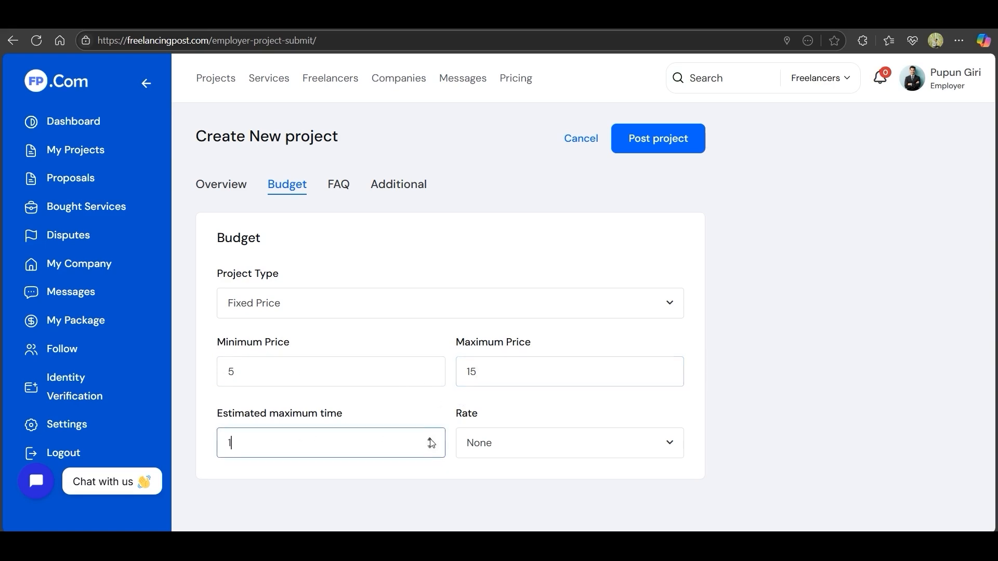
left_click(578, 442)
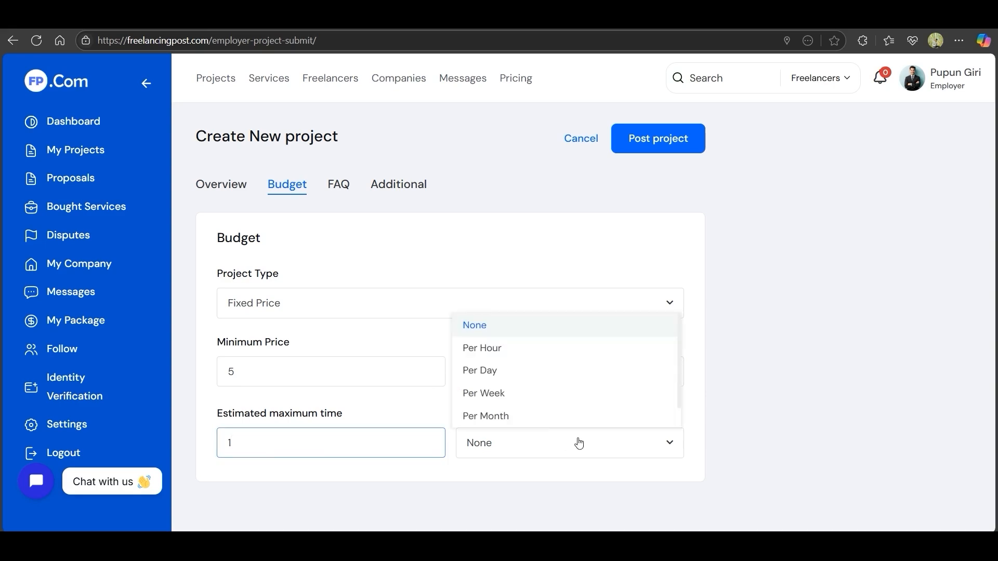
left_click(497, 374)
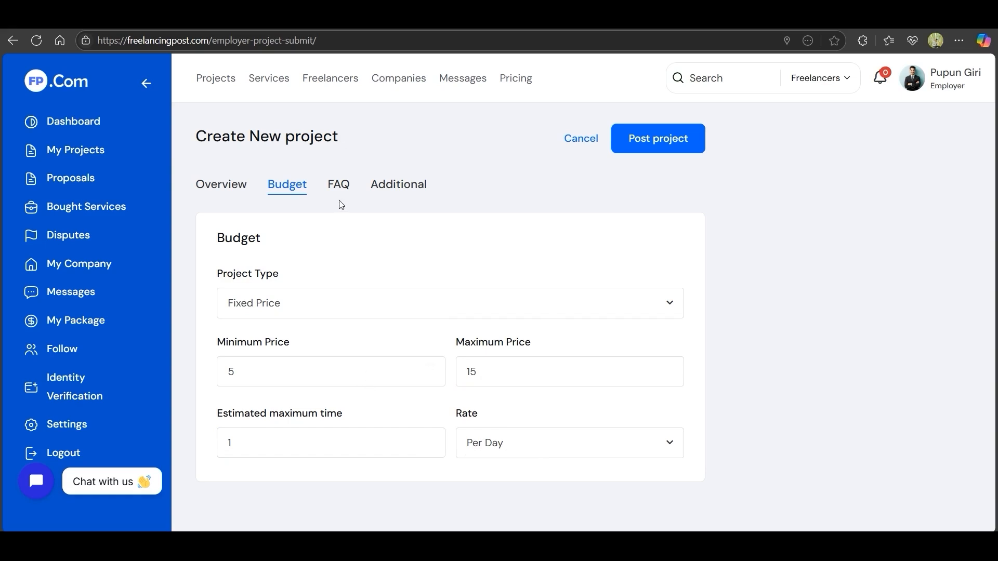
Step: Copy "How long will each reel be?" from the onlinenotepad.org notes into the question of Faq 1 in the project form
left_click(336, 187)
scroll(317, 270, "down", 2)
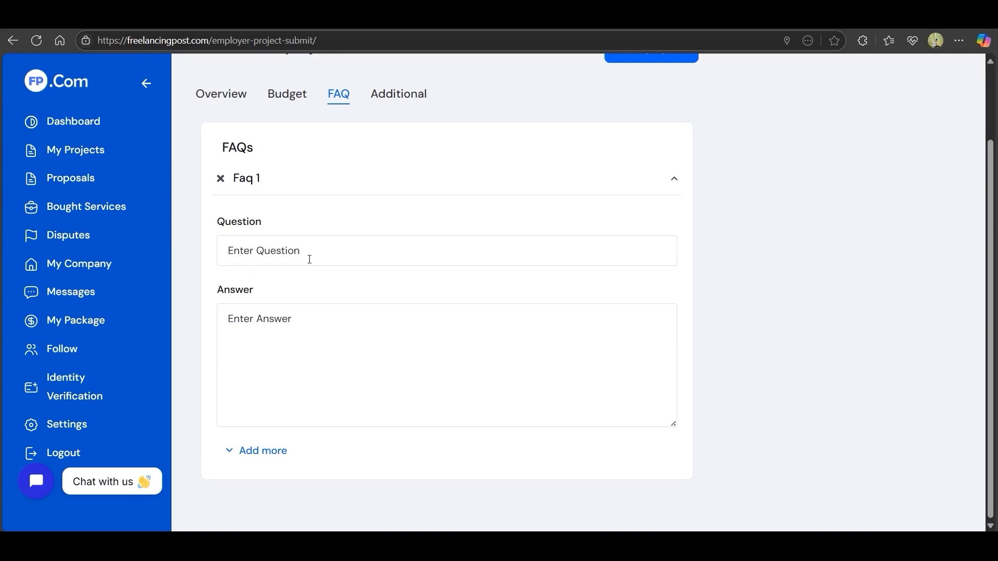
left_click(458, 18)
scroll(281, 294, "down", 3)
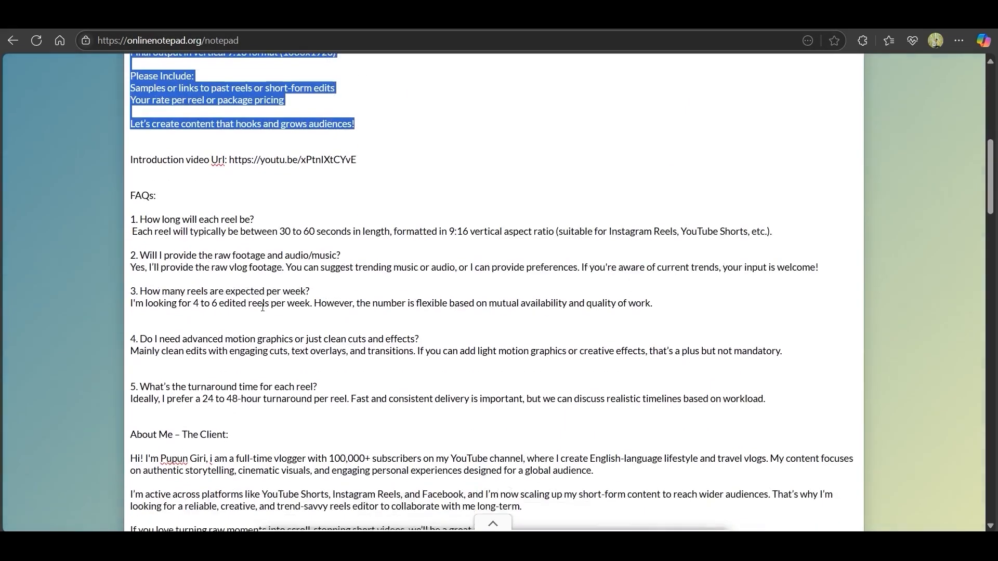
left_click(233, 208)
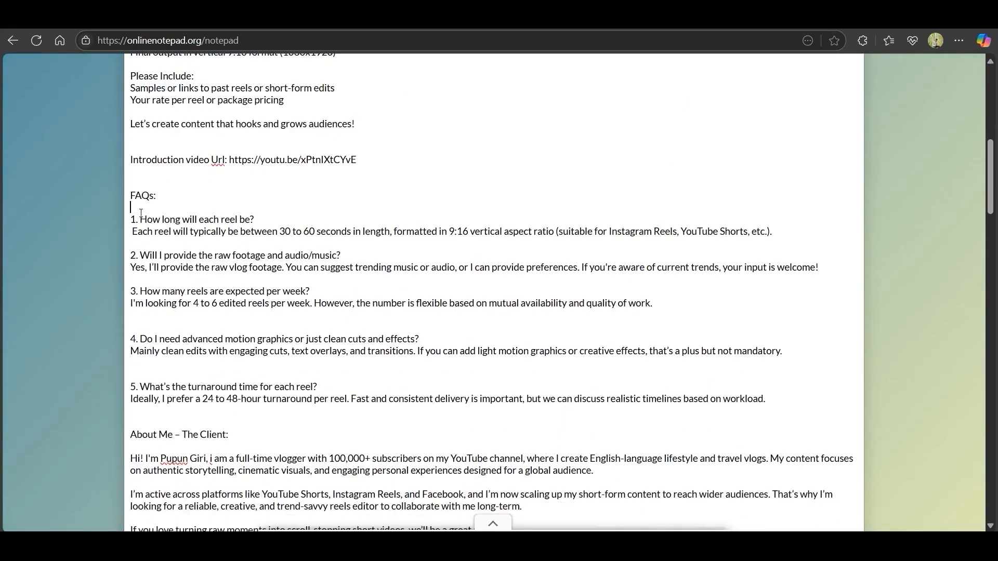
left_click_drag(142, 219, 269, 214)
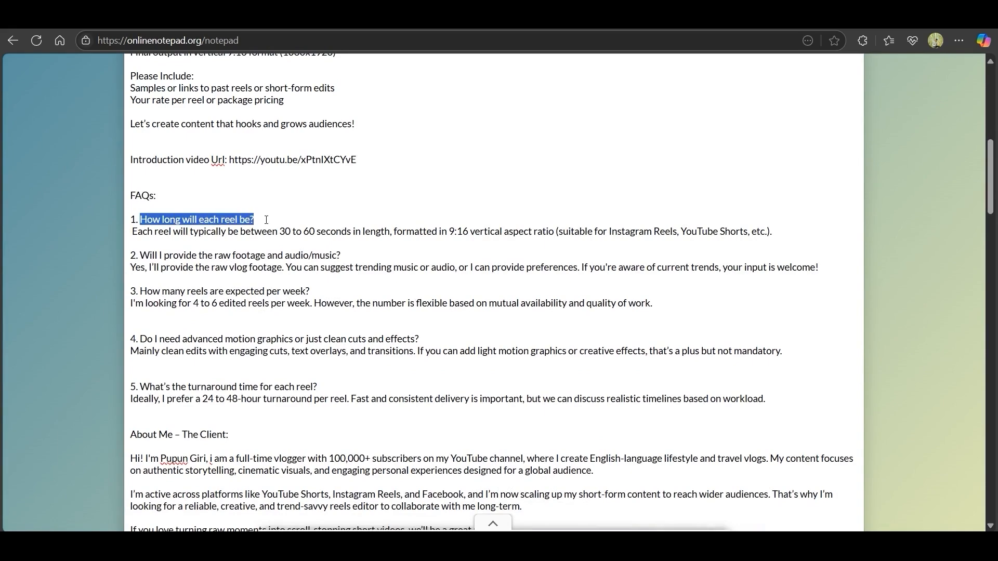
key("ctrl+c")
key("ctrl+Tab")
left_click(230, 249)
key("ctrl+v")
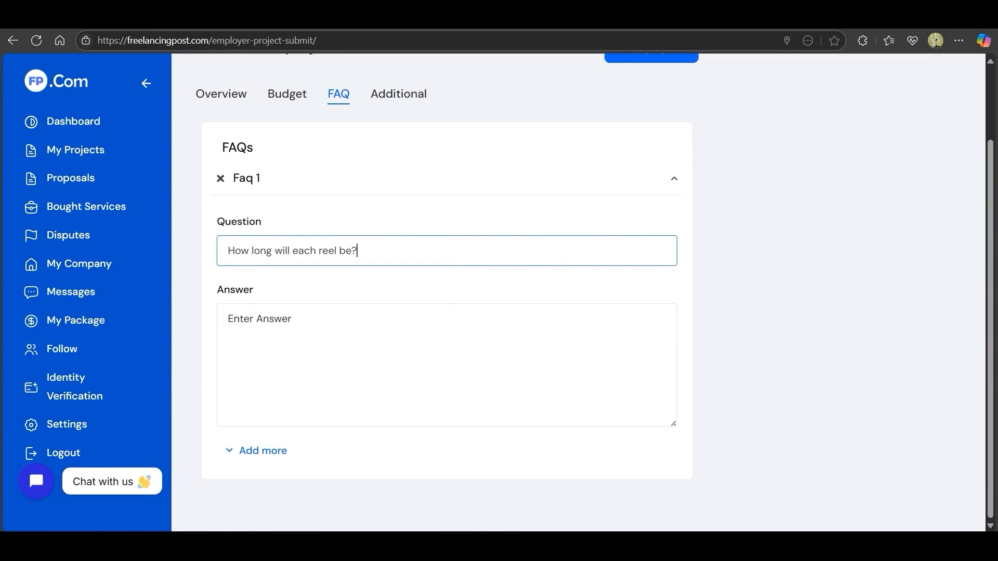
Step: Copy the answer about 30 to 60 second reels in 9:16 format from the notes into the Faq 1 answer
key("ctrl+Tab")
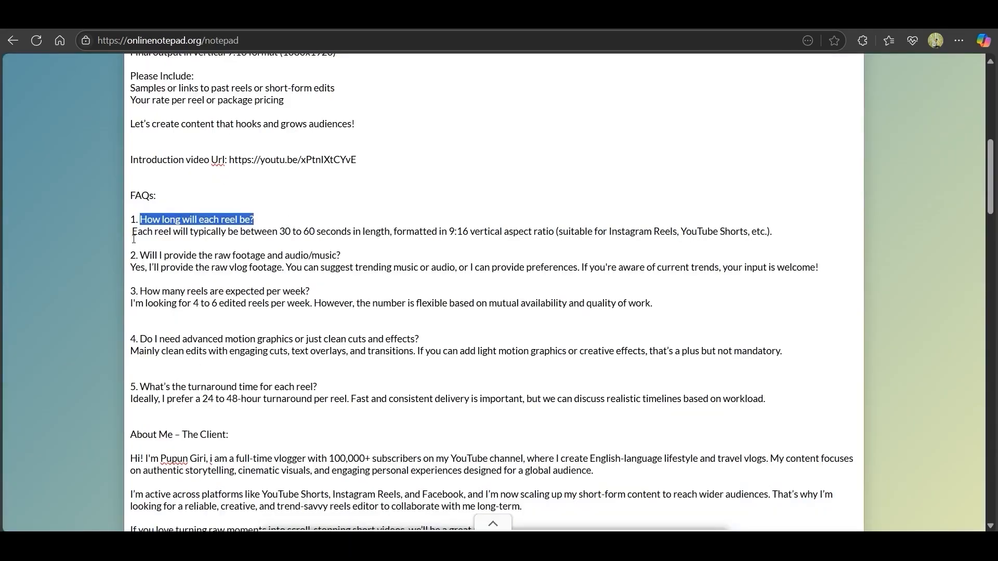
left_click(134, 240)
left_click_drag(134, 230, 773, 232)
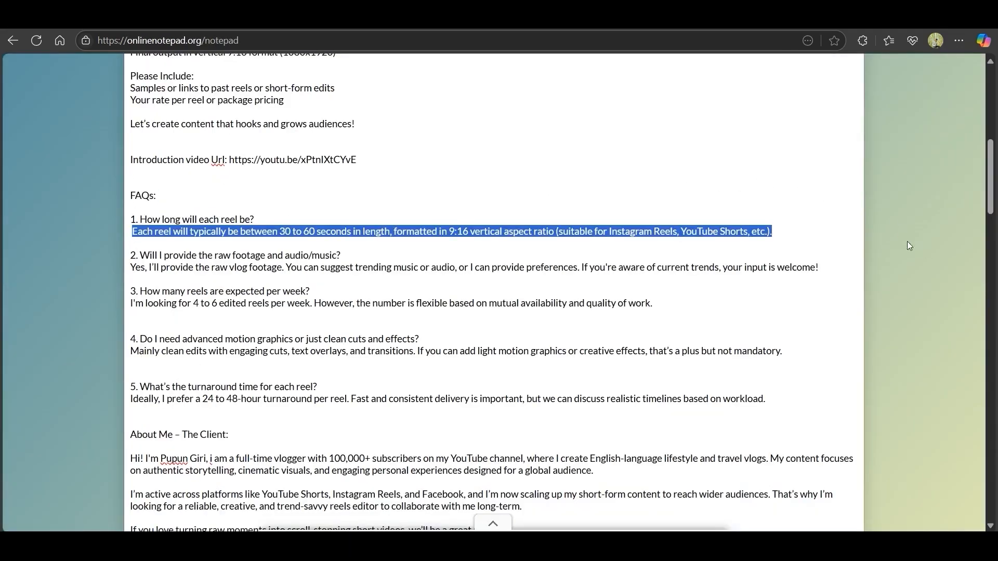
key("ctrl+c")
key("ctrl+Tab")
left_click(308, 331)
key("ctrl+v")
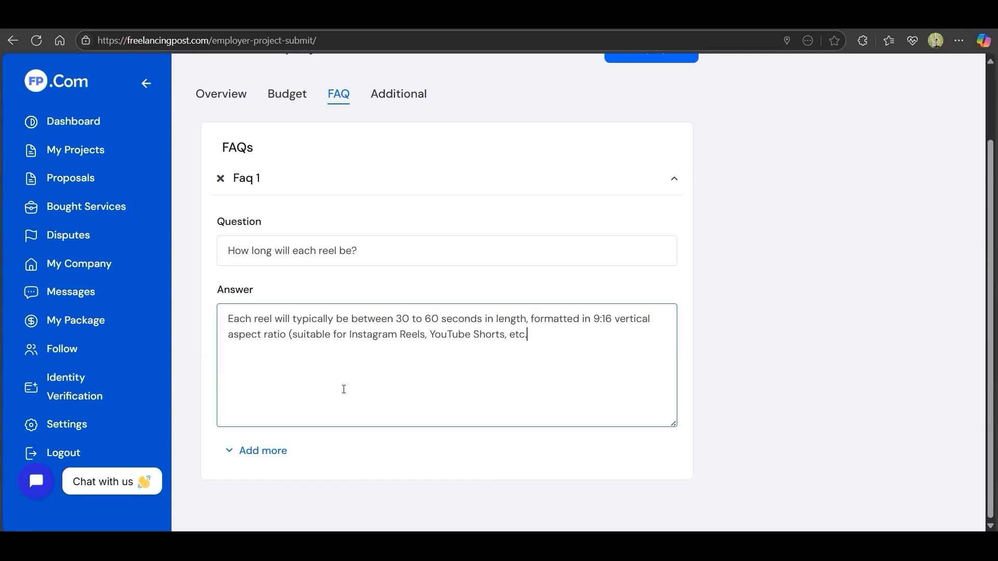
Step: Add Faq 2 through Faq 5 with the remaining questions and answers from the notes, ending with the 24 to 48-hour turnaround answer
left_click(251, 450)
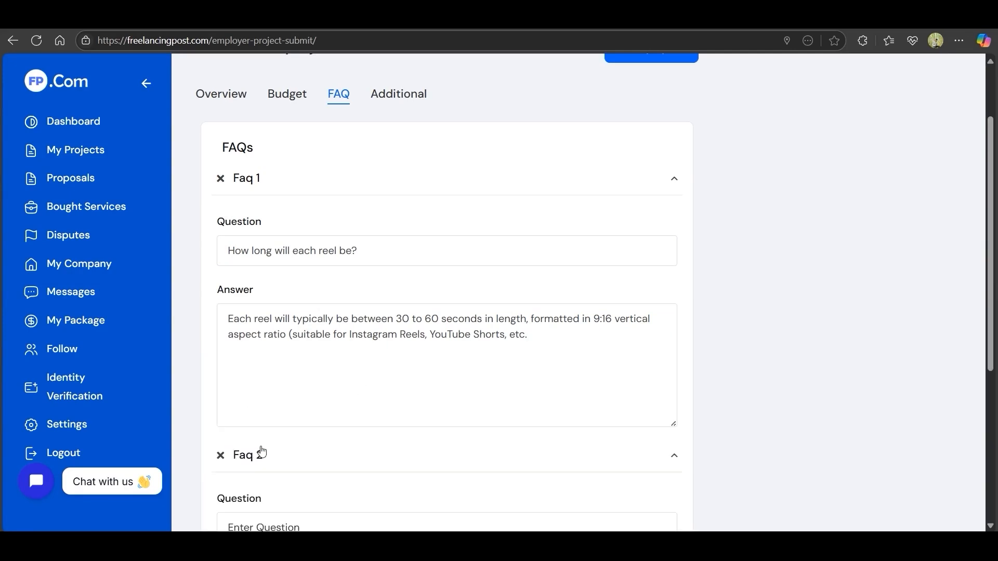
scroll(276, 367, "down", 5)
key("ctrl+Tab")
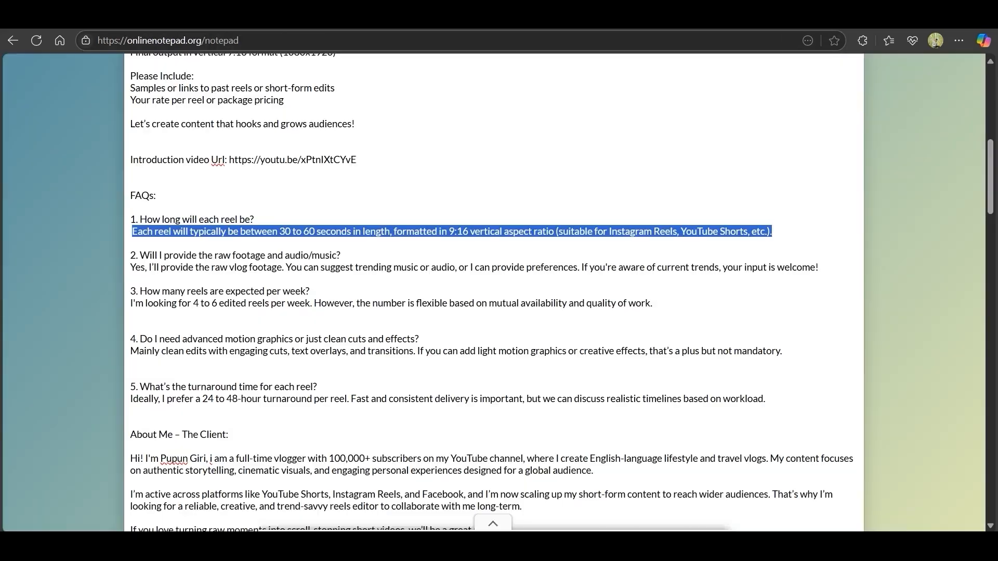
left_click_drag(141, 255, 337, 255)
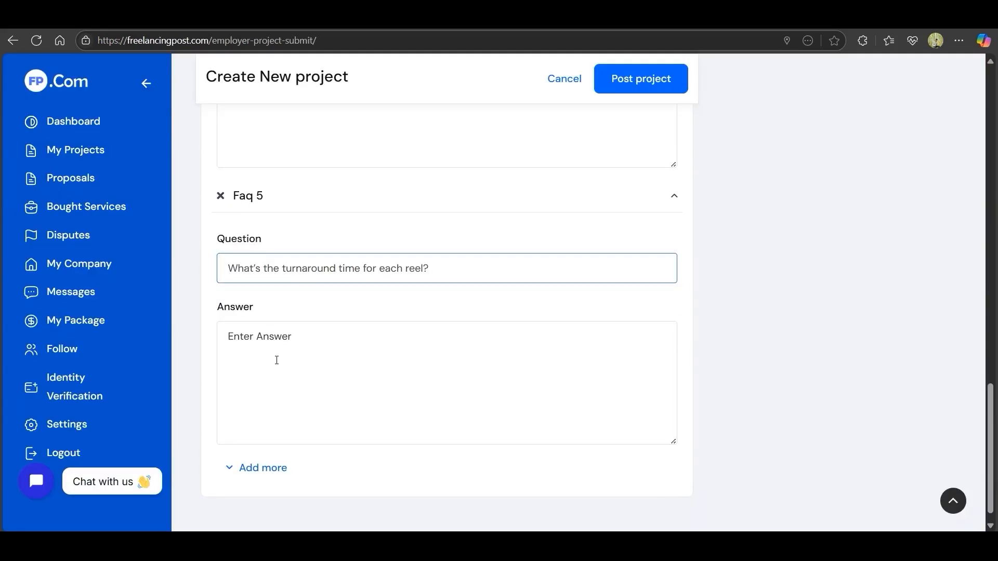
left_click(276, 359)
key("ctrl+v")
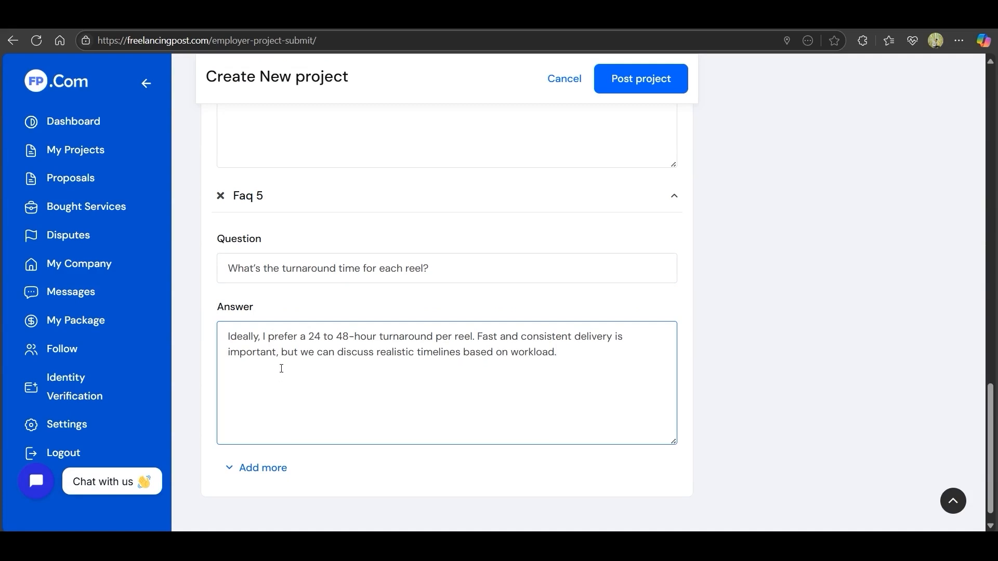
Step: Copy the "About Me – The Client" introduction paragraphs from the notes into the About Author field of the Additional section
scroll(281, 368, "up", 10)
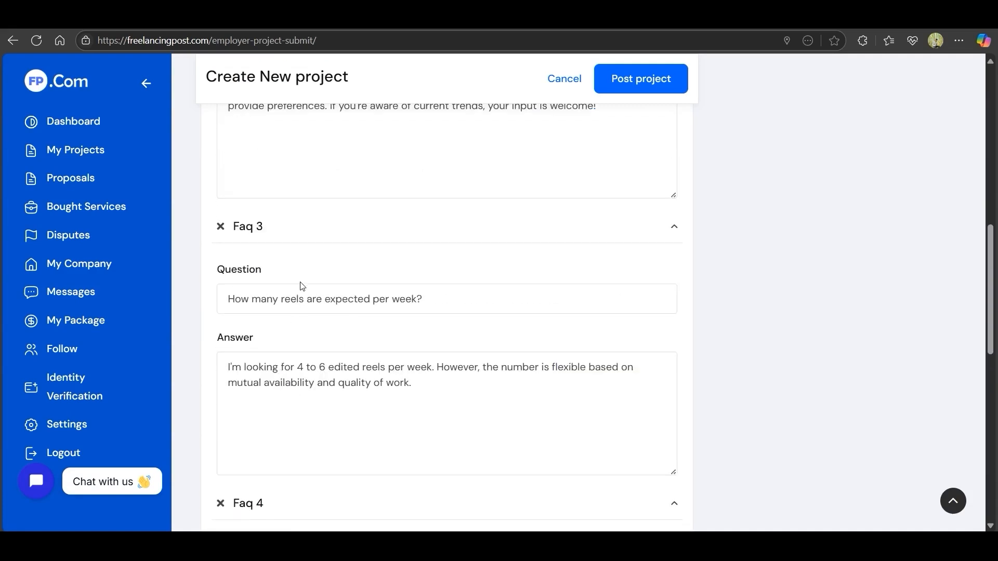
scroll(299, 288, "up", 10)
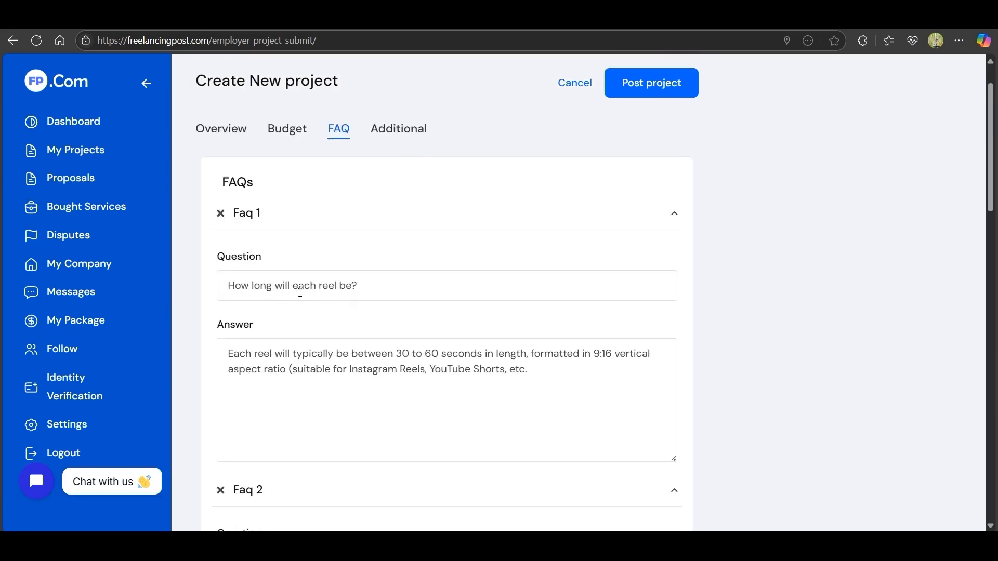
scroll(288, 306, "down", 5)
scroll(288, 306, "up", 5)
scroll(289, 306, "up", 1)
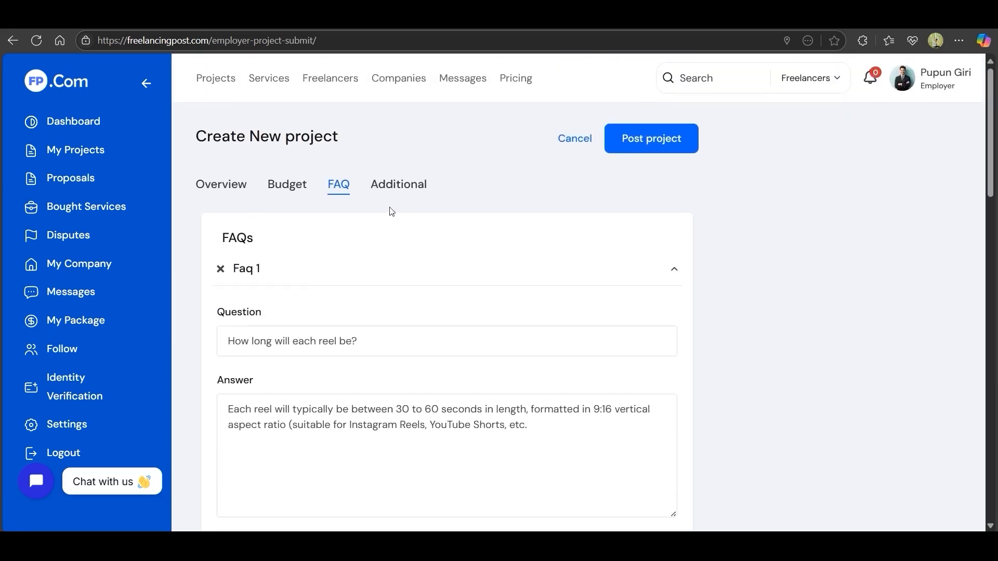
left_click(401, 189)
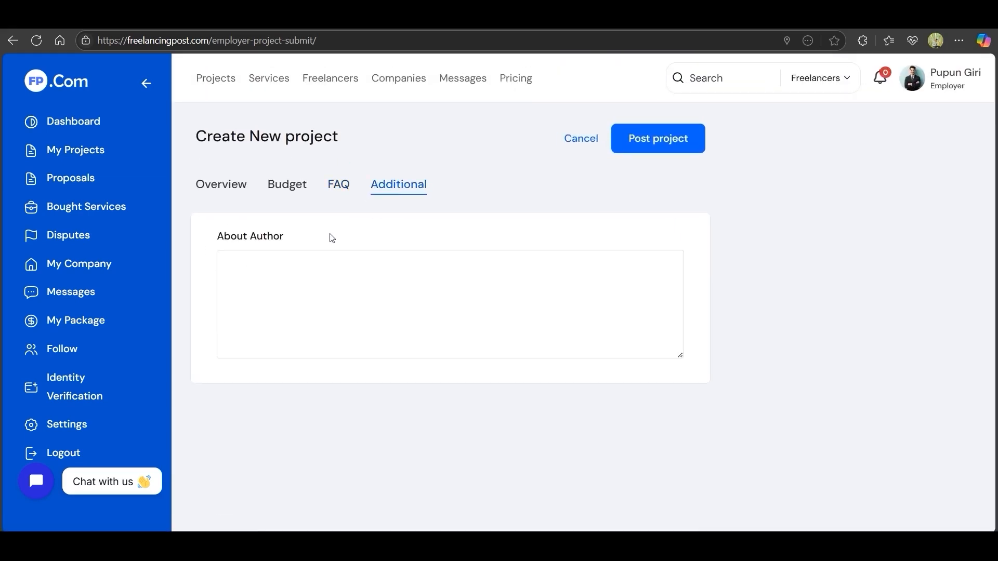
left_click_drag(218, 237, 322, 239)
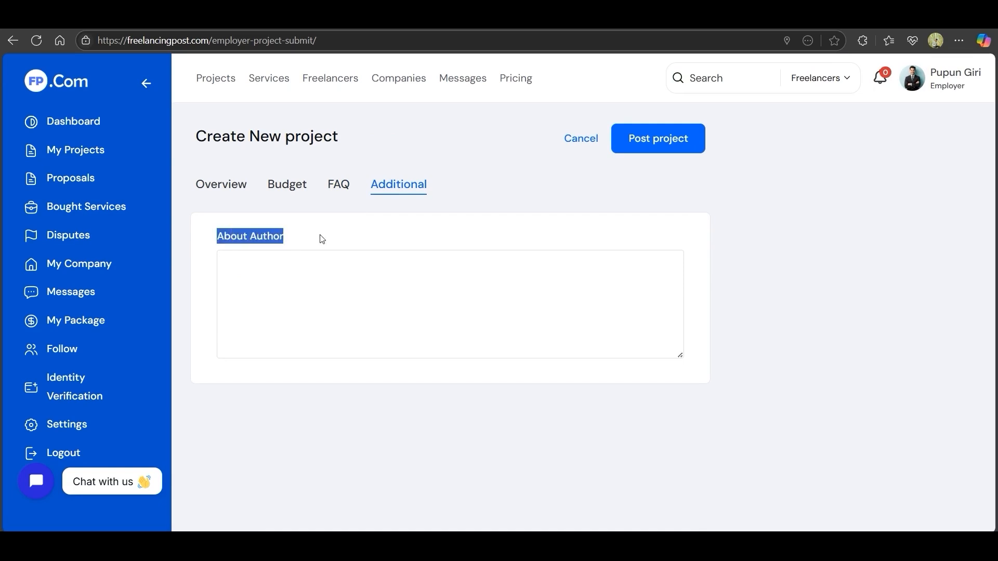
left_click(319, 275)
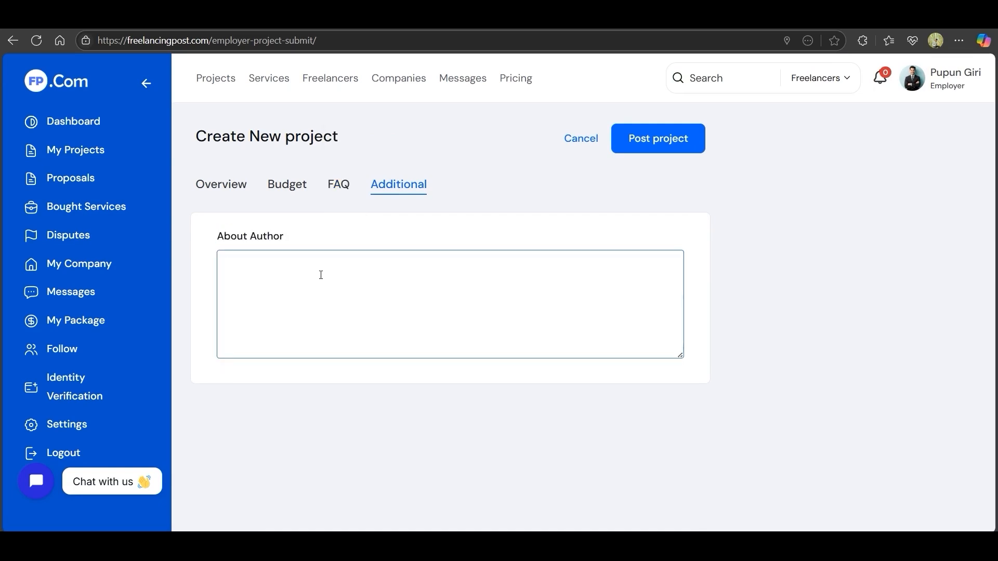
key("alt+Tab")
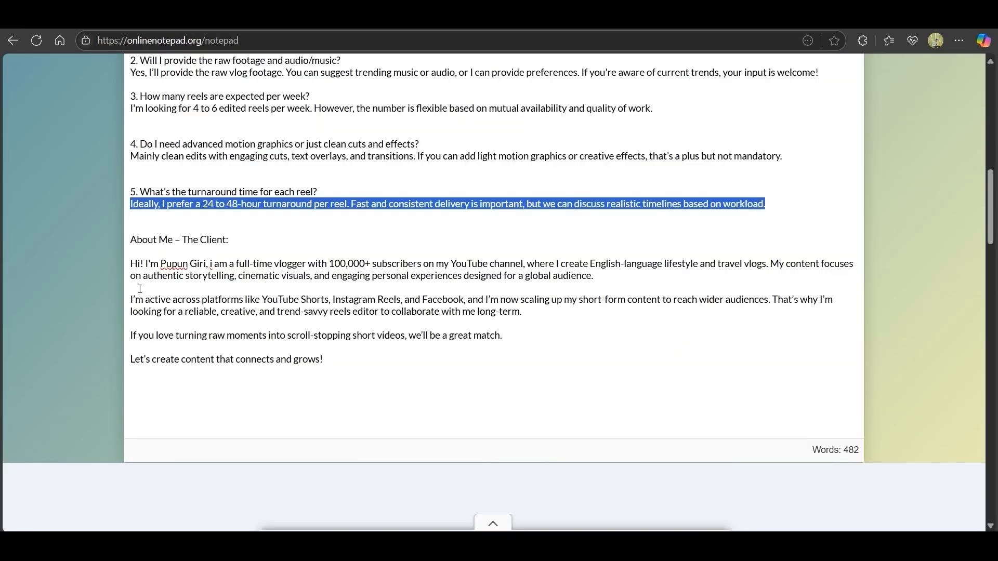
left_click_drag(135, 262, 483, 360)
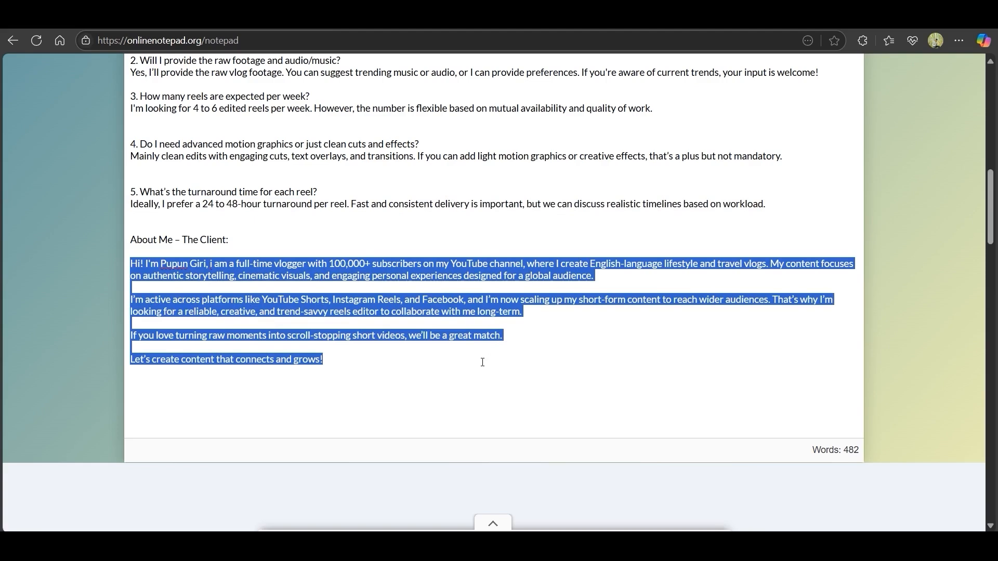
key("alt+Tab")
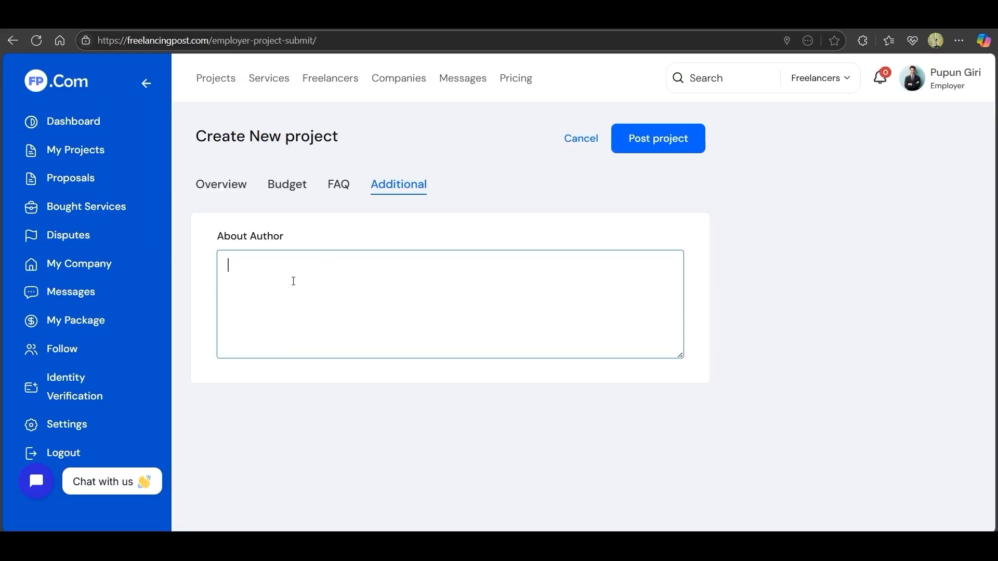
key("ctrl+v")
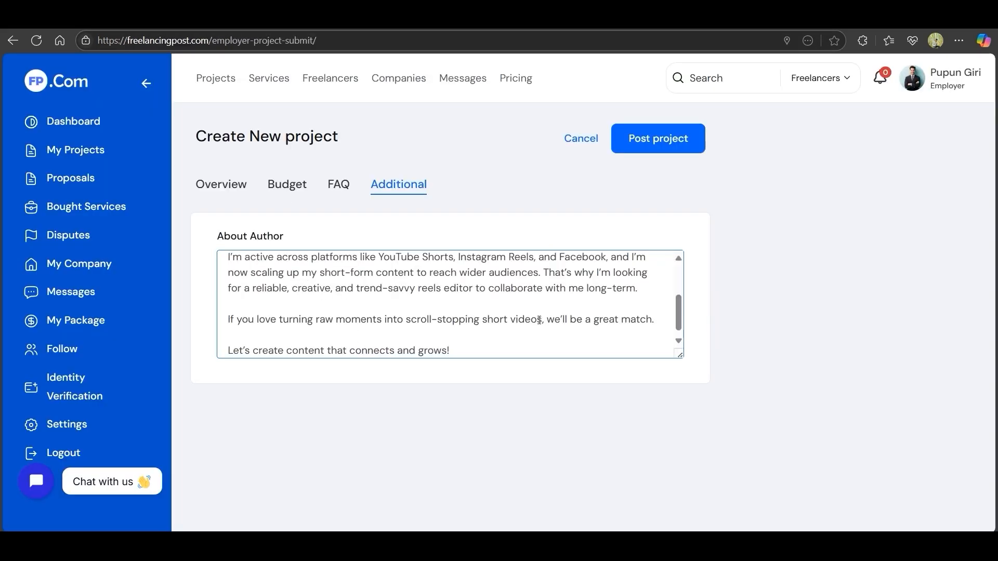
Step: Review the About Author text and the entries in the FAQ, Budget and Overview sections before posting the project
scroll(509, 309, "up", 2)
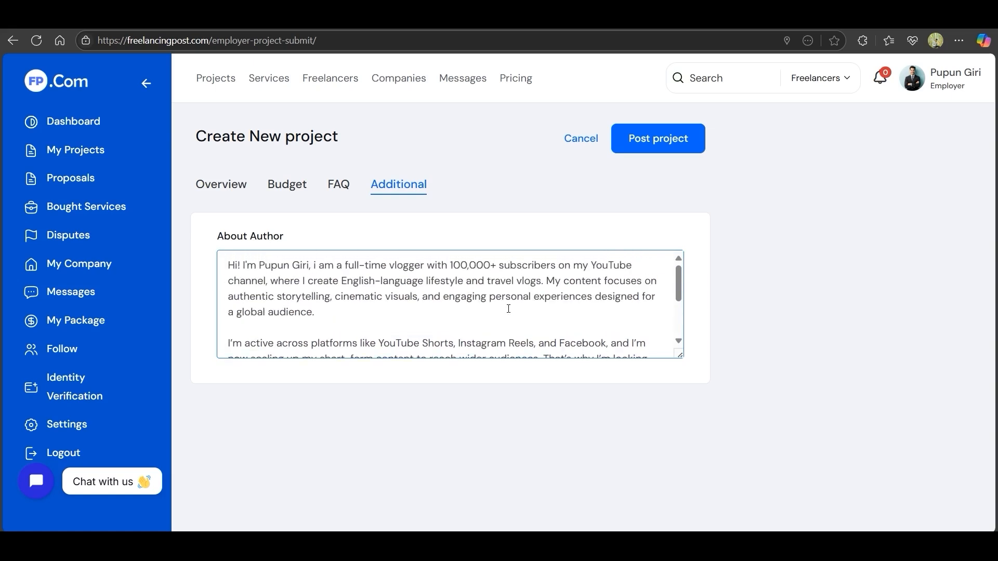
scroll(625, 336, "down", 2)
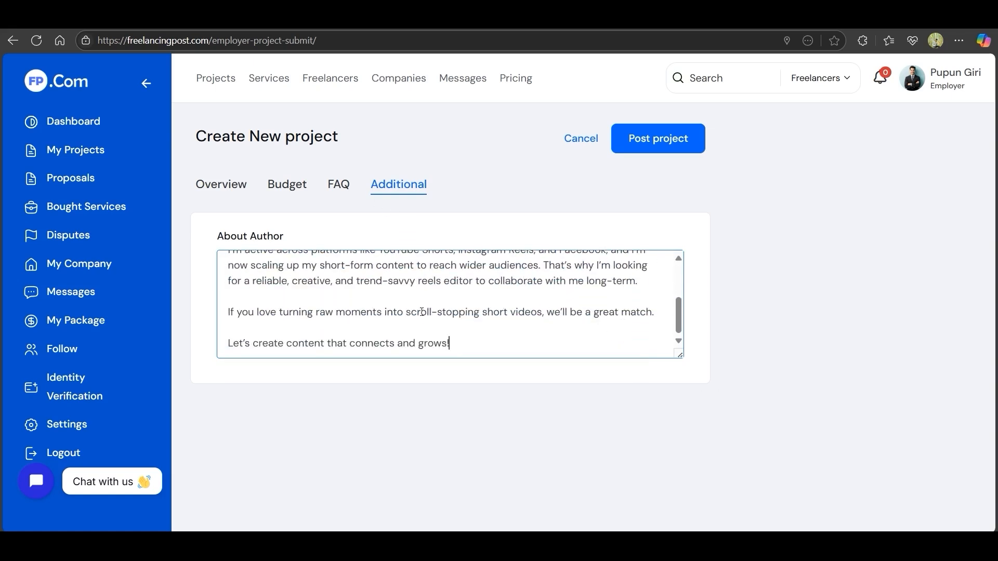
left_click(344, 184)
left_click(274, 192)
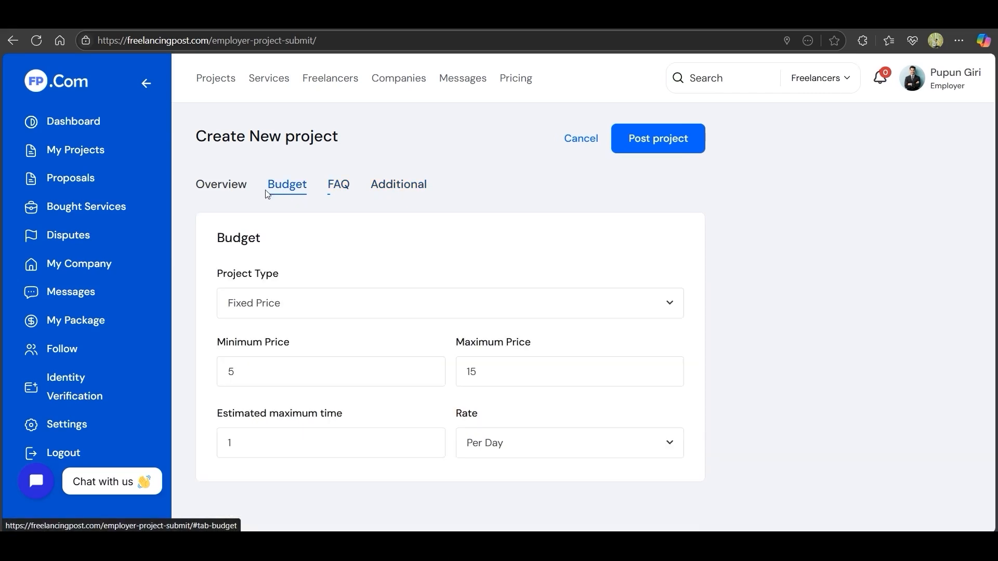
left_click(234, 193)
scroll(301, 259, "down", 5)
scroll(302, 208, "up", 5)
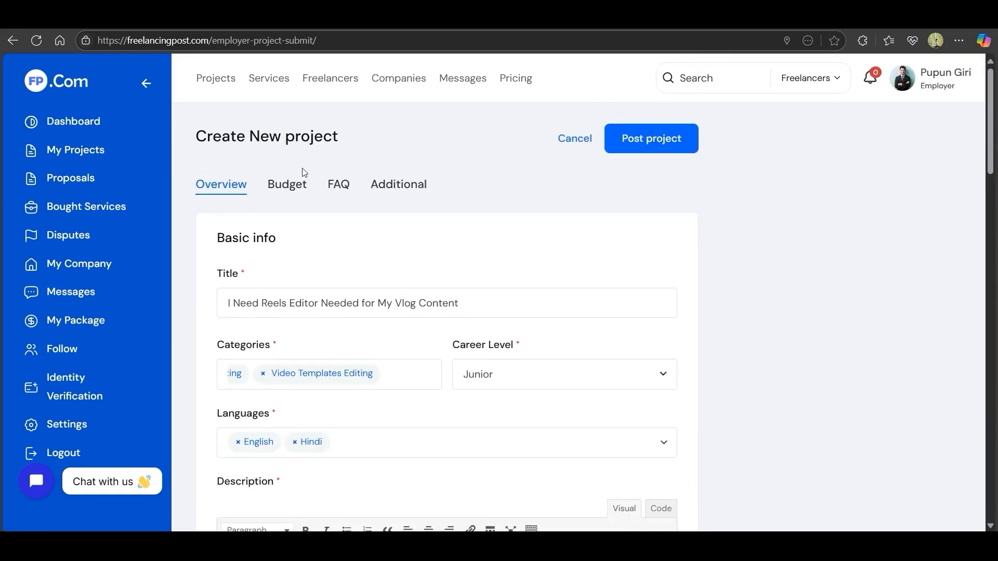
Step: Check the Budget, FAQ and Additional sections once more and post the project
left_click(289, 184)
left_click(344, 188)
left_click(390, 188)
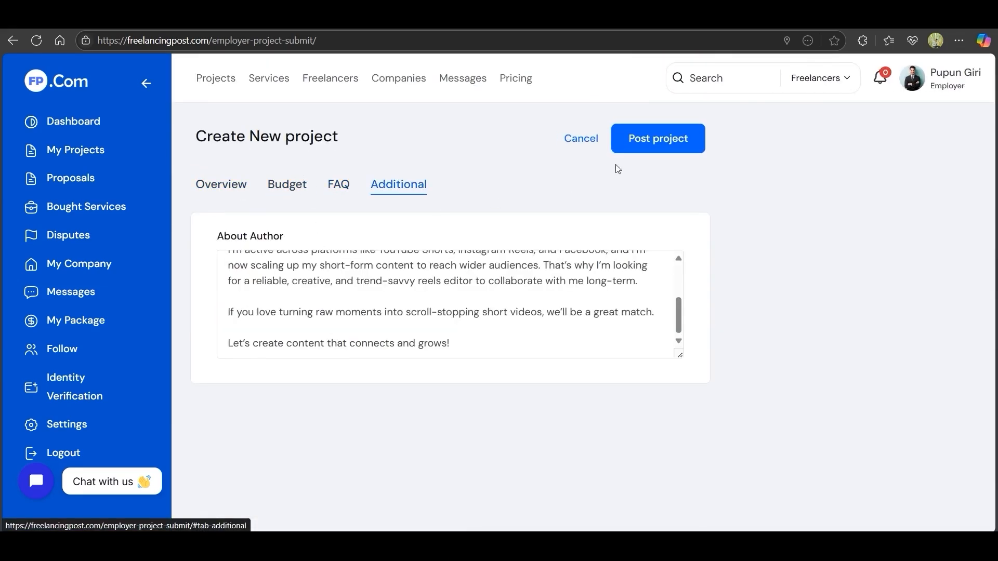
left_click(649, 150)
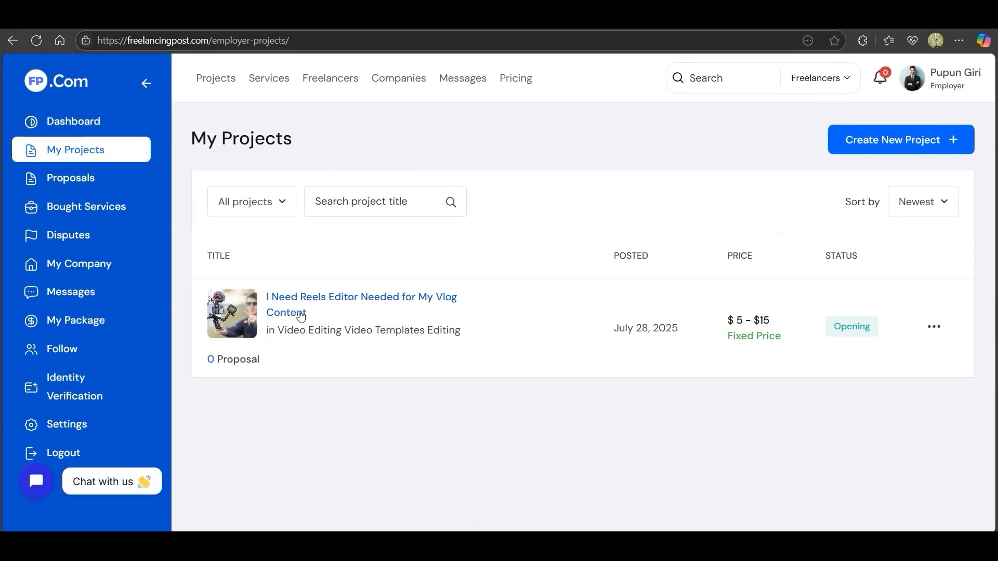
Step: Mark the "I Need Reels Editor Needed for My Vlog Content" project as featured in My Projects
left_click(934, 328)
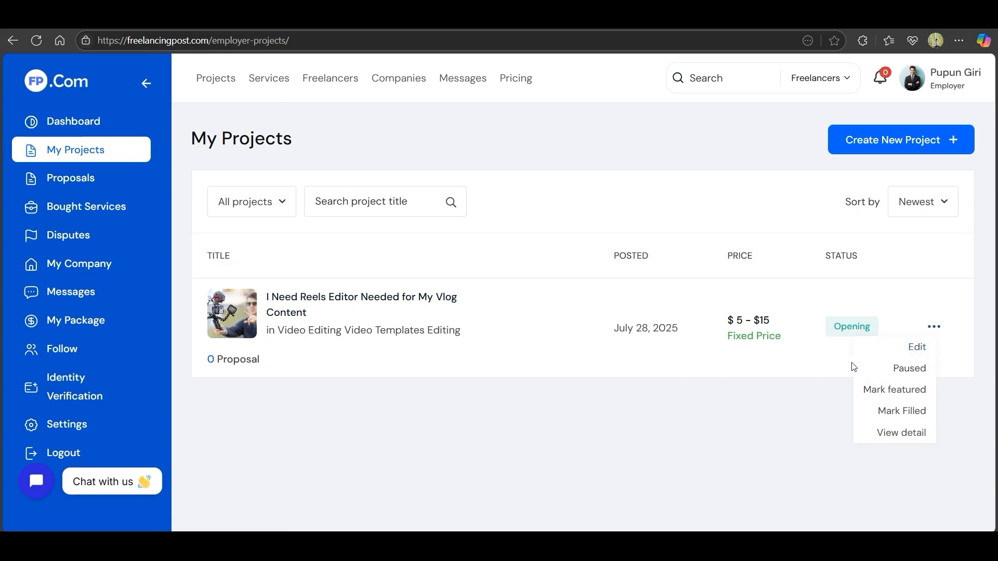
left_click(875, 398)
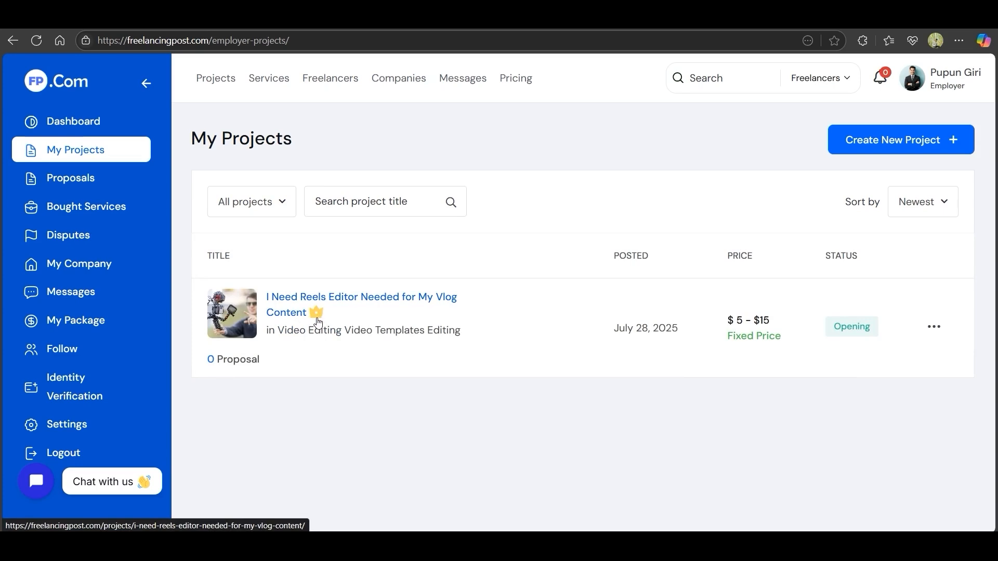
Step: Refresh the public Projects listing and look over the entry of the reels editor project
left_click(319, 324)
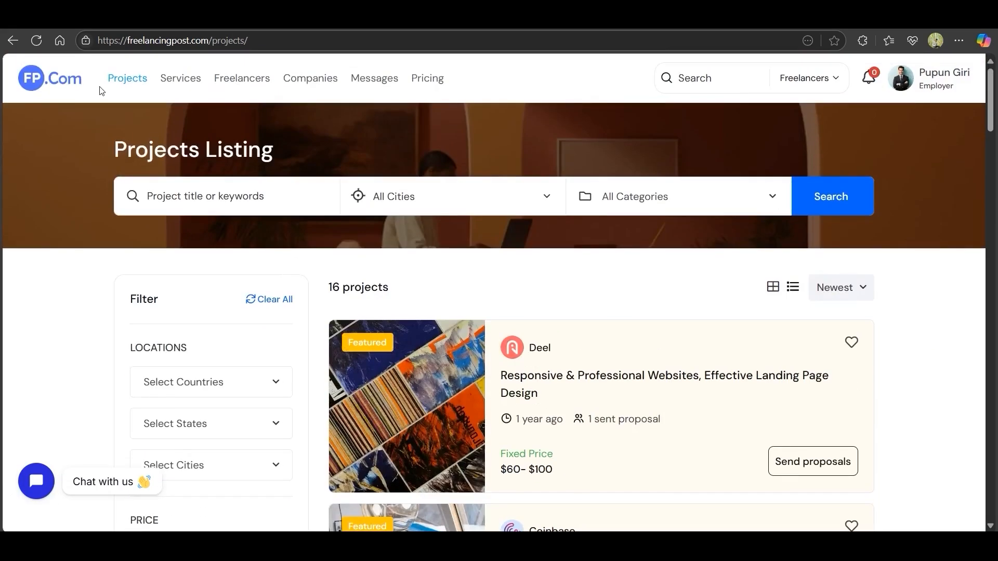
left_click(35, 40)
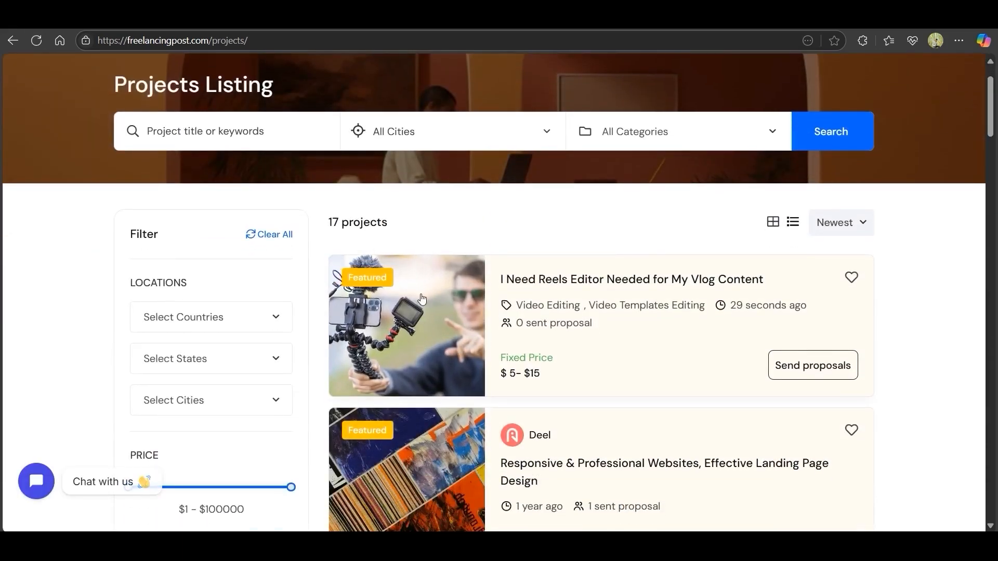
scroll(486, 312, "down", 2)
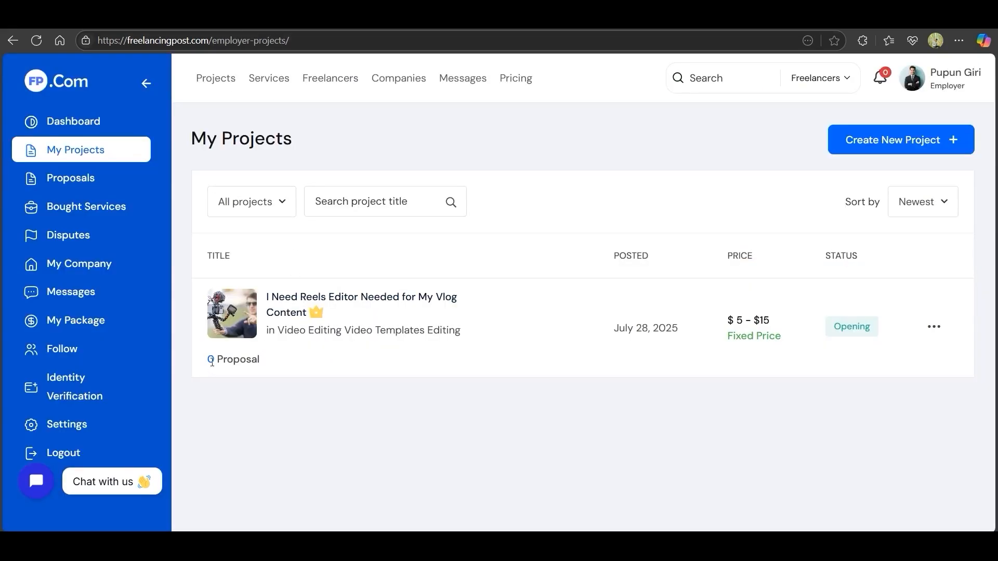
Step: Check the number of proposals received for the reels editor project in My Projects
double_click(212, 362)
left_click(310, 368)
double_click(212, 362)
left_click(408, 376)
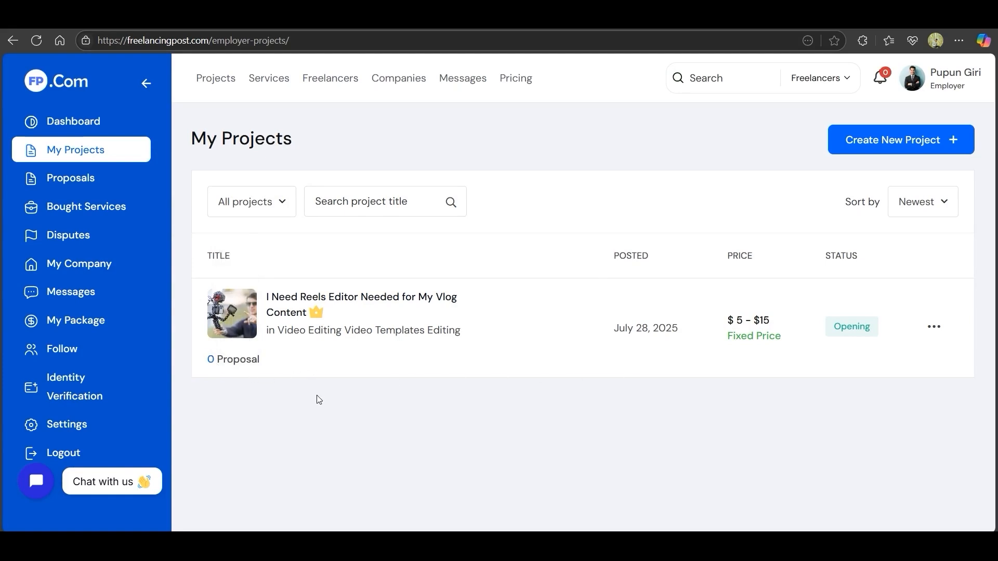